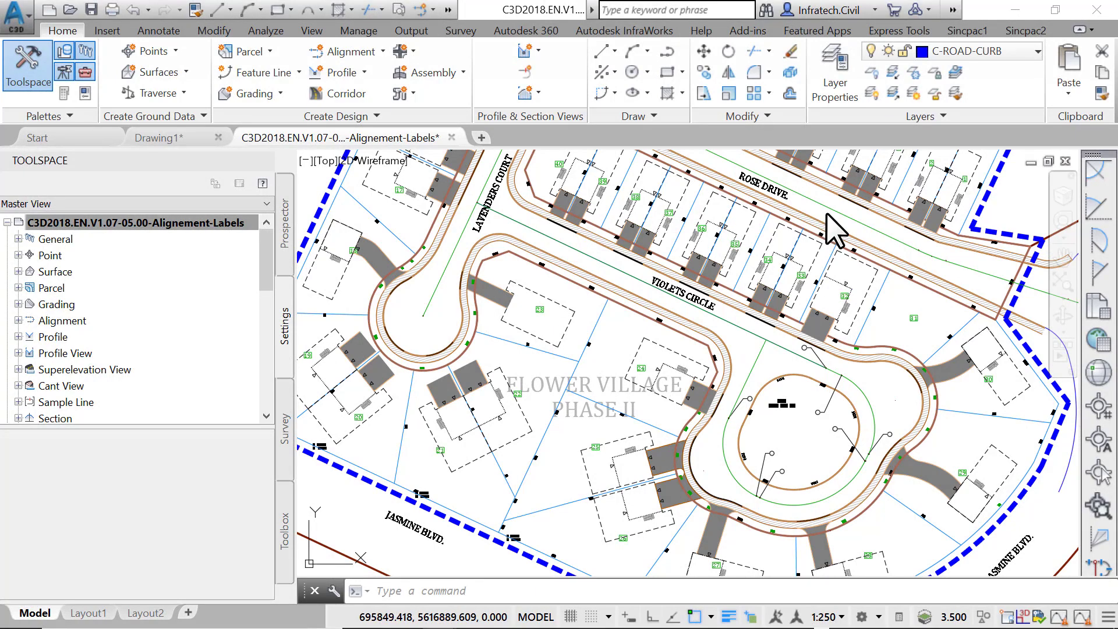
Step: Edit the labels of the Rose Drive alignment and add major station labels in the Perpendicular with Tick style
scroll(678, 408, "up", 6)
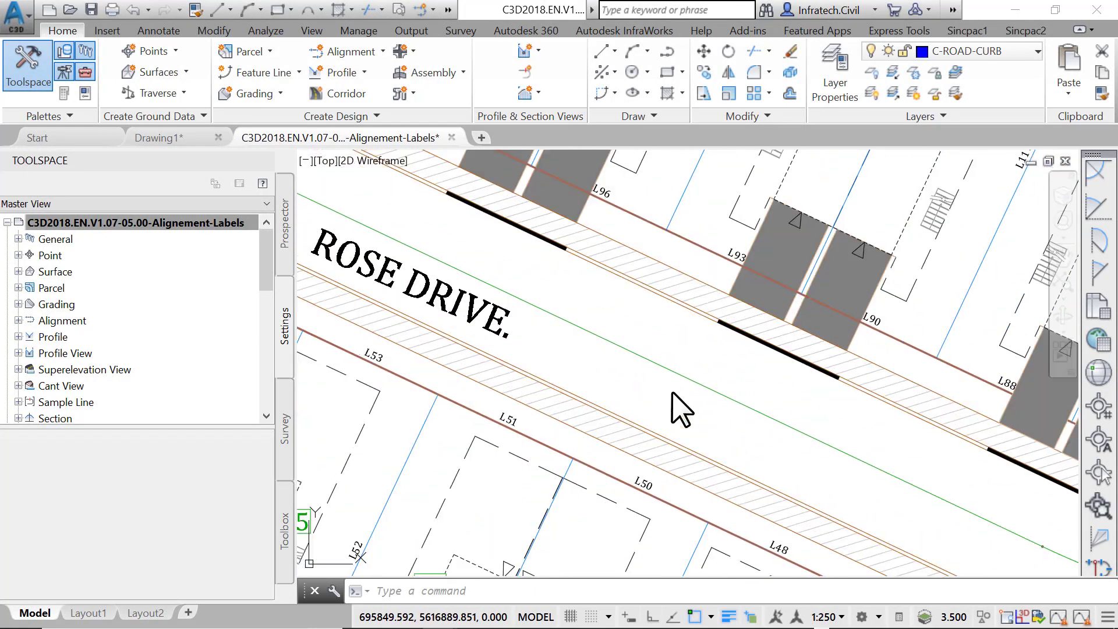
left_click(655, 362)
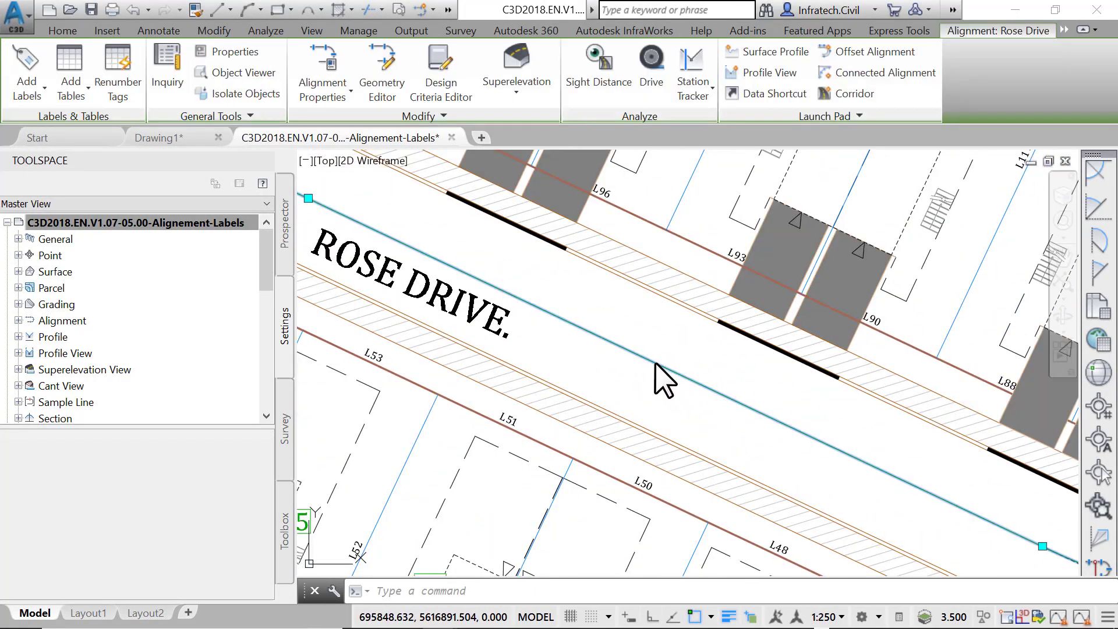
right_click(655, 362)
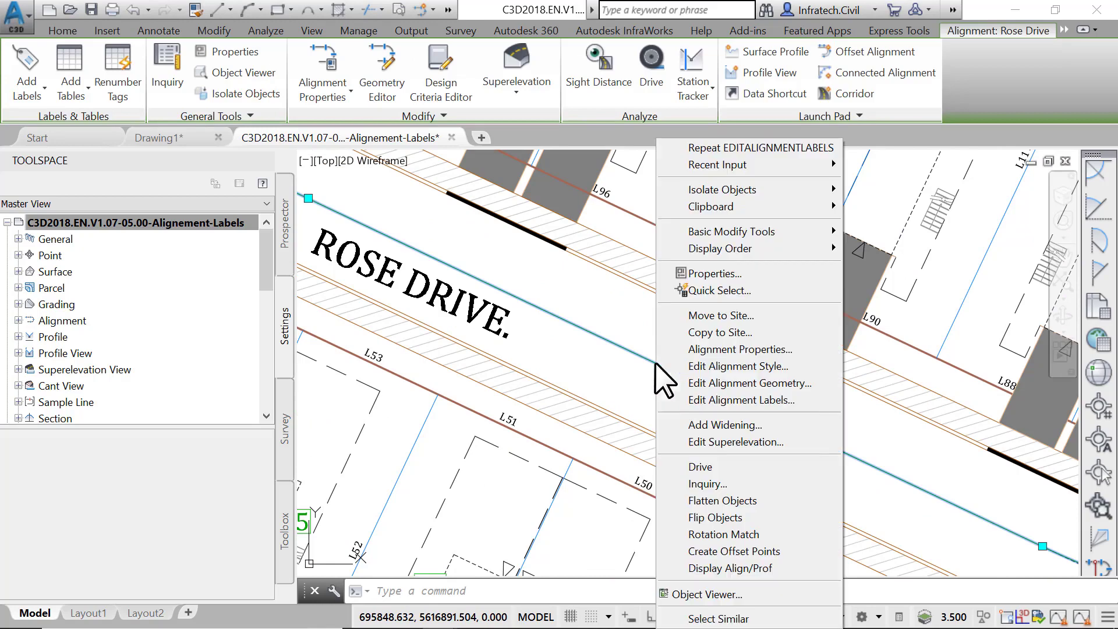
left_click(695, 402)
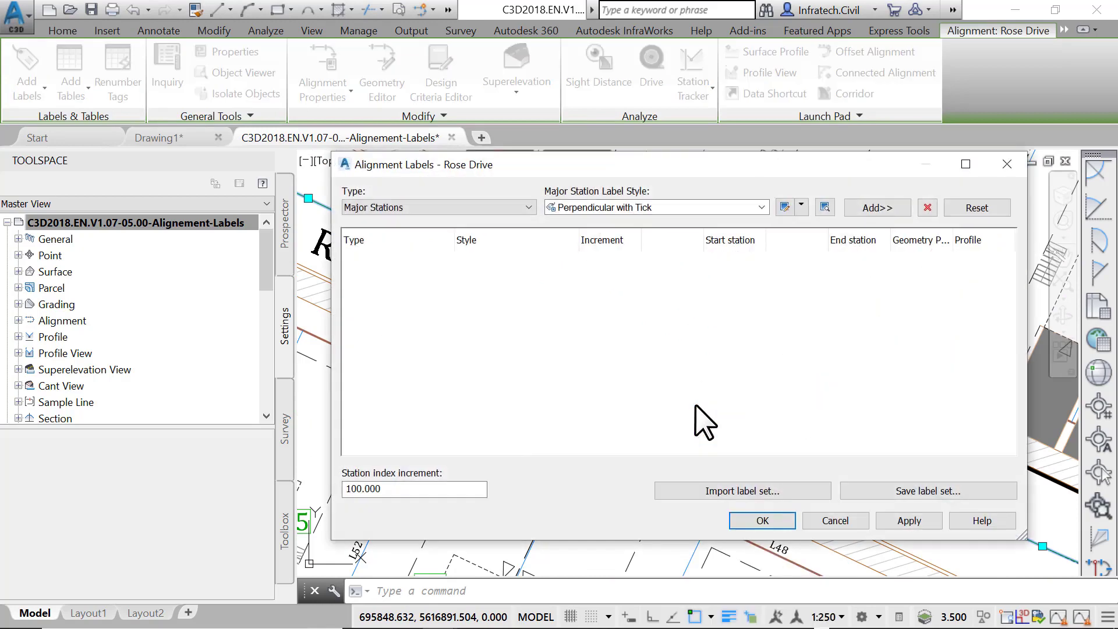
left_click(877, 207)
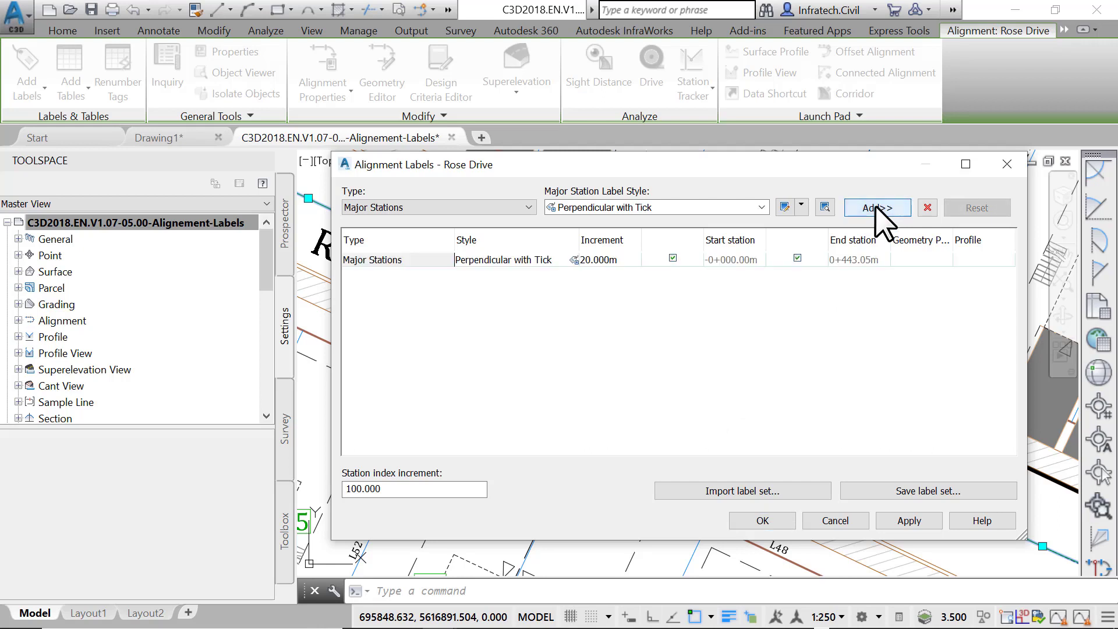
Step: Add minor station labels to the Rose Drive alignment in the Tick style
left_click(520, 208)
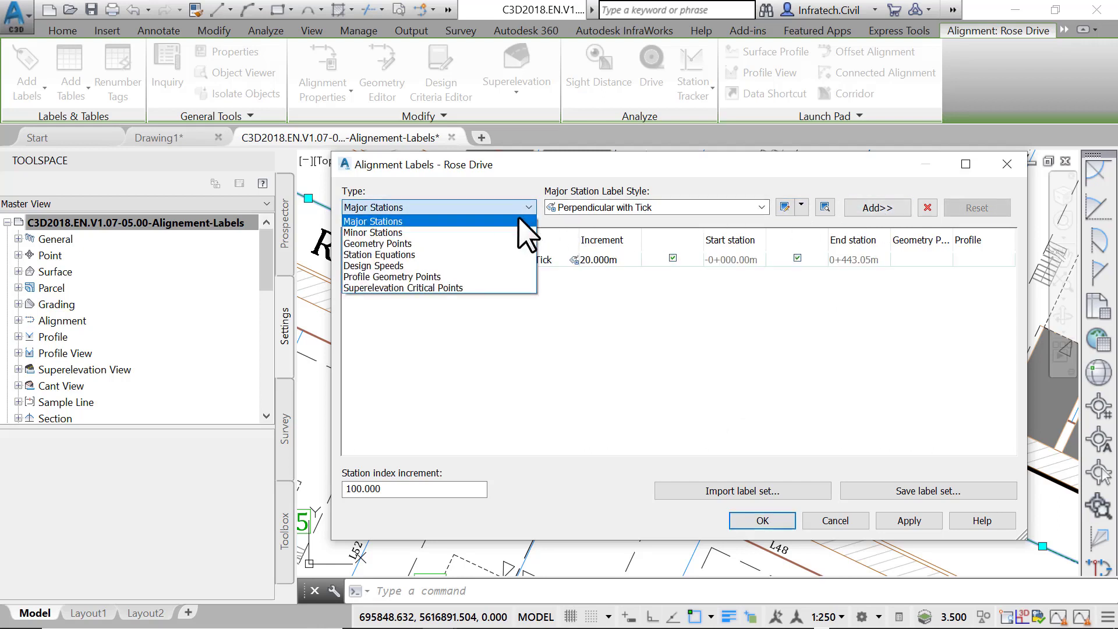
left_click(511, 231)
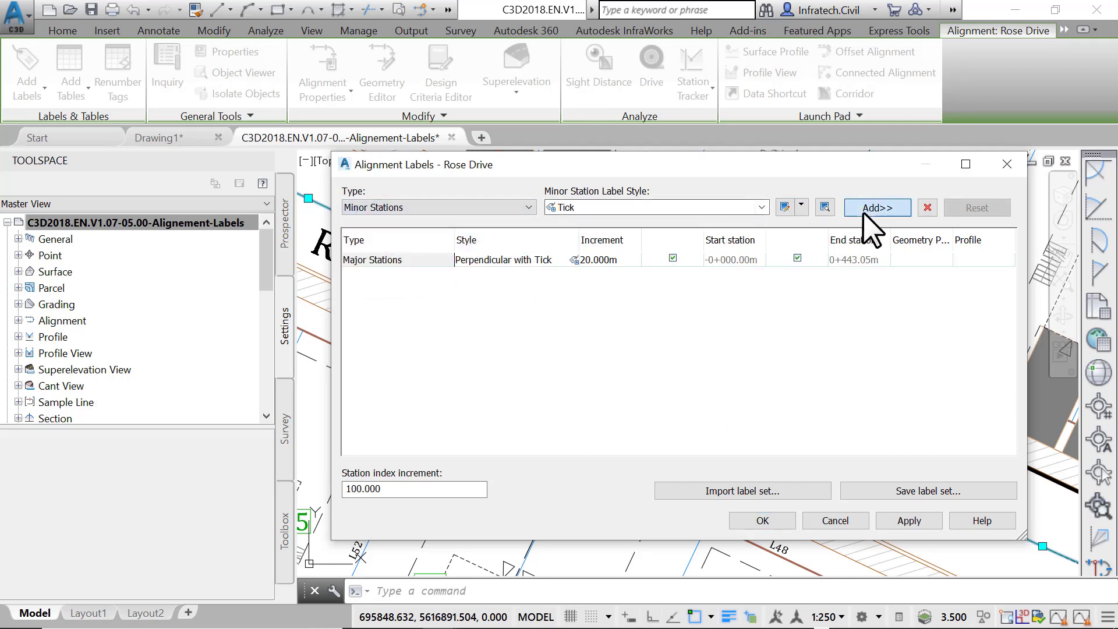
left_click(868, 211)
Step: Add geometry point labels in the Perpendicular with Tick and Line style, keeping all geometry points labelled
left_click(500, 209)
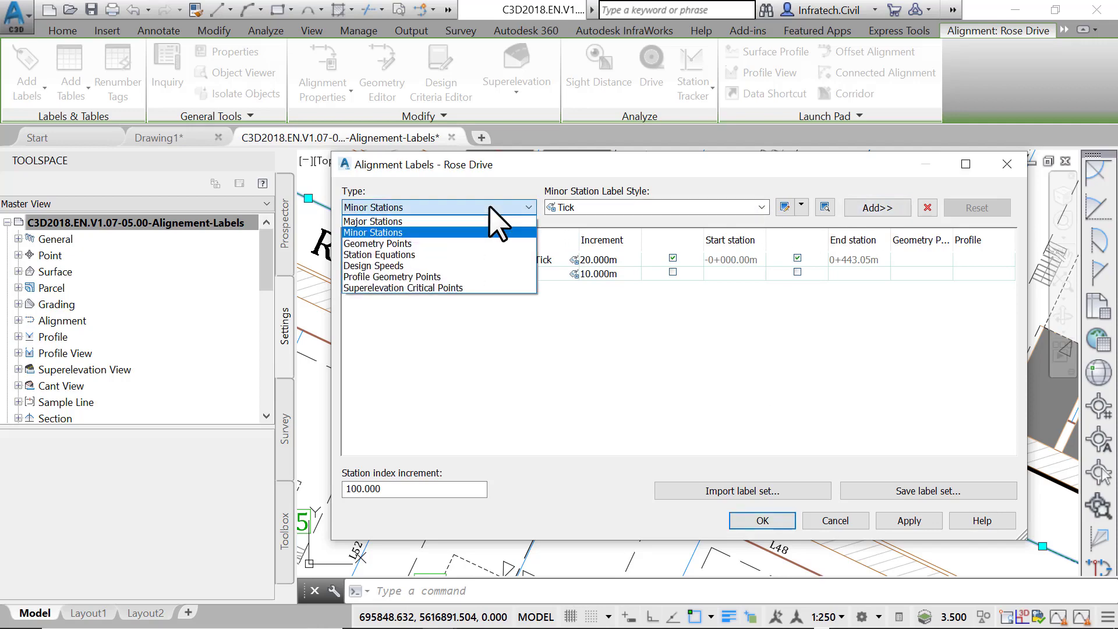
left_click(467, 244)
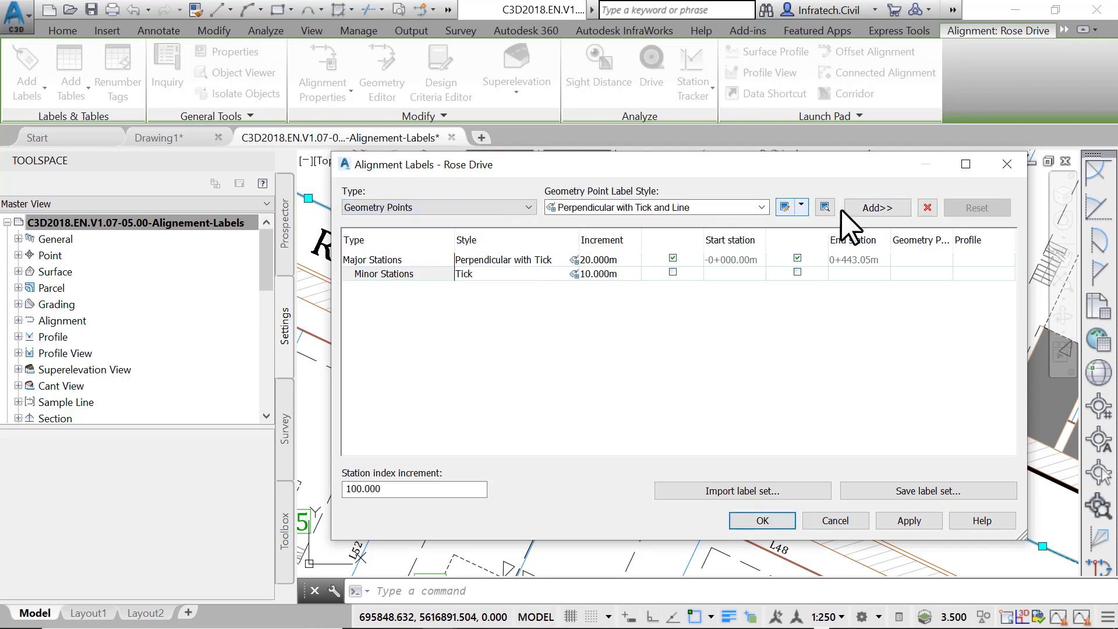
left_click(868, 209)
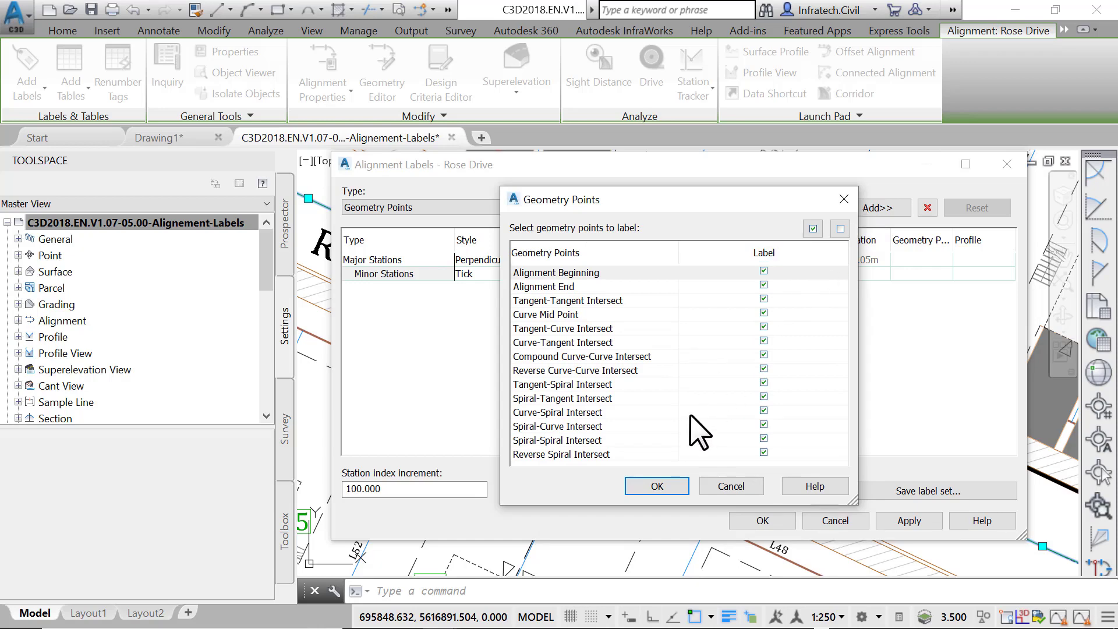
left_click(634, 477)
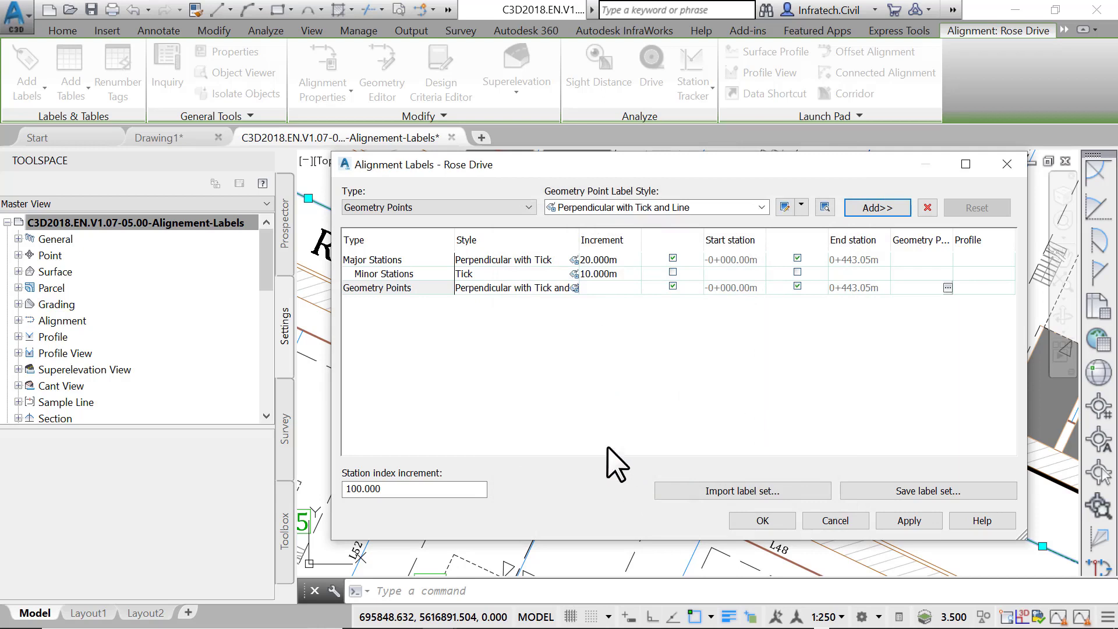
left_click(486, 211)
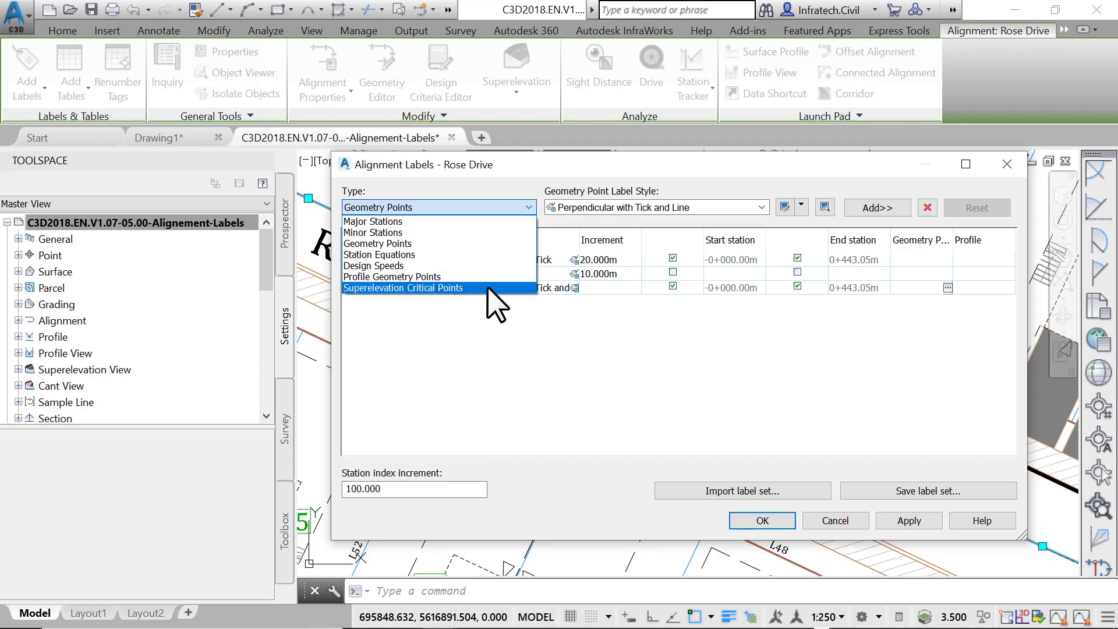
left_click(798, 491)
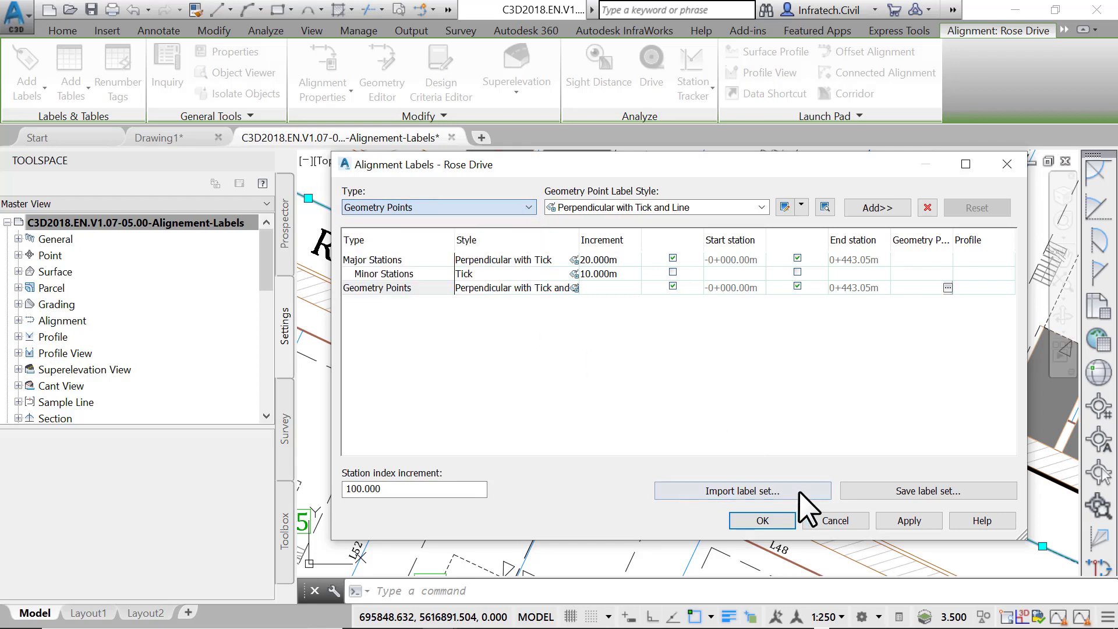
left_click(798, 490)
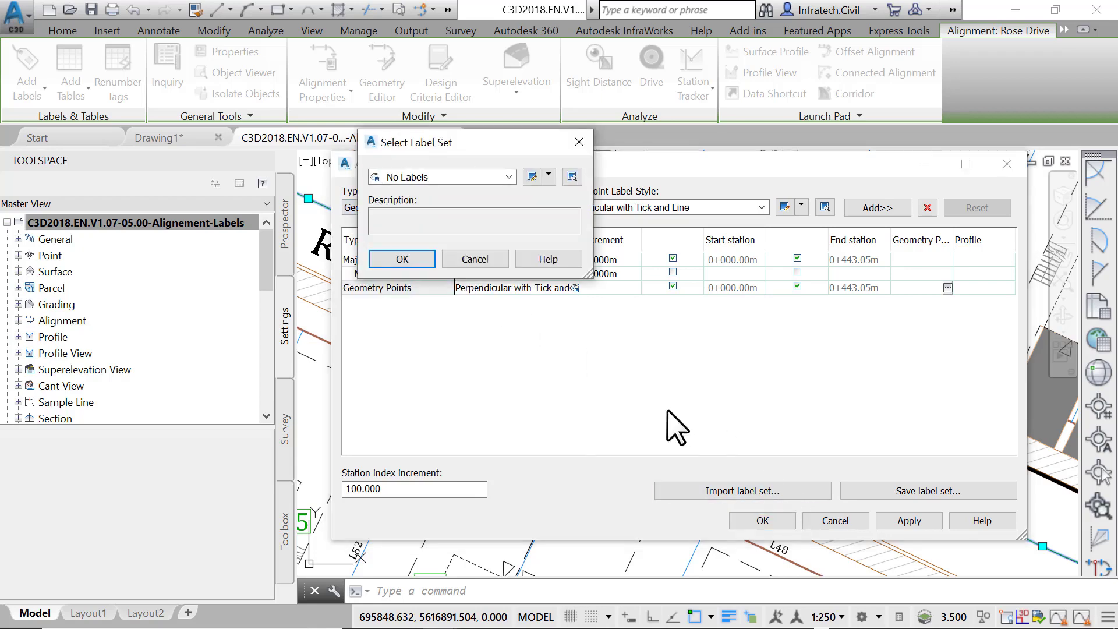
left_click(434, 179)
left_click(430, 187)
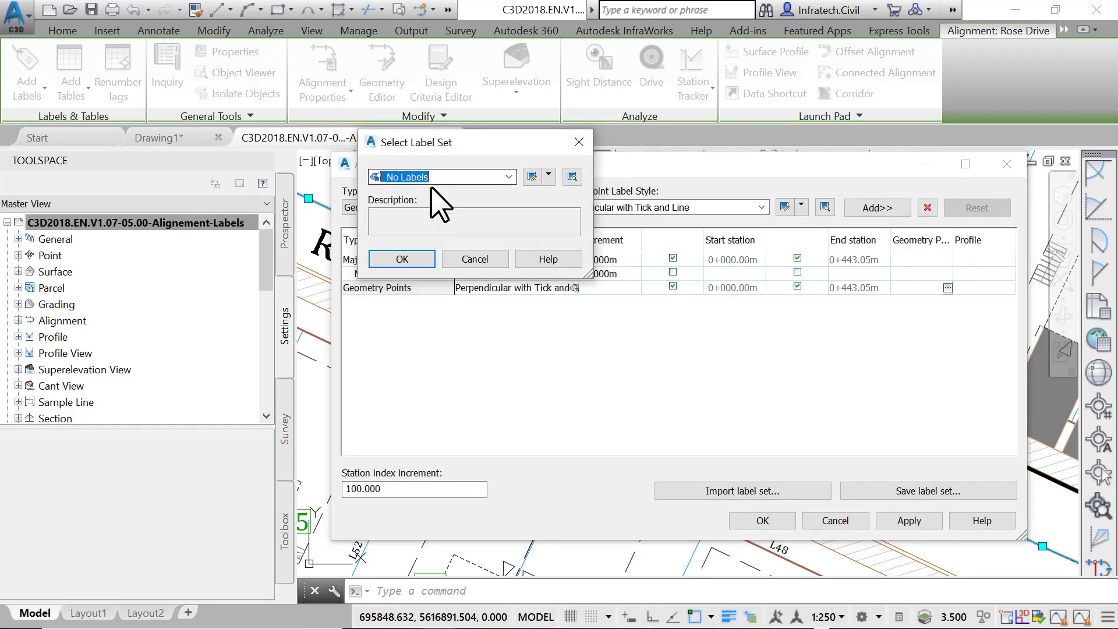
left_click(464, 259)
left_click(964, 498)
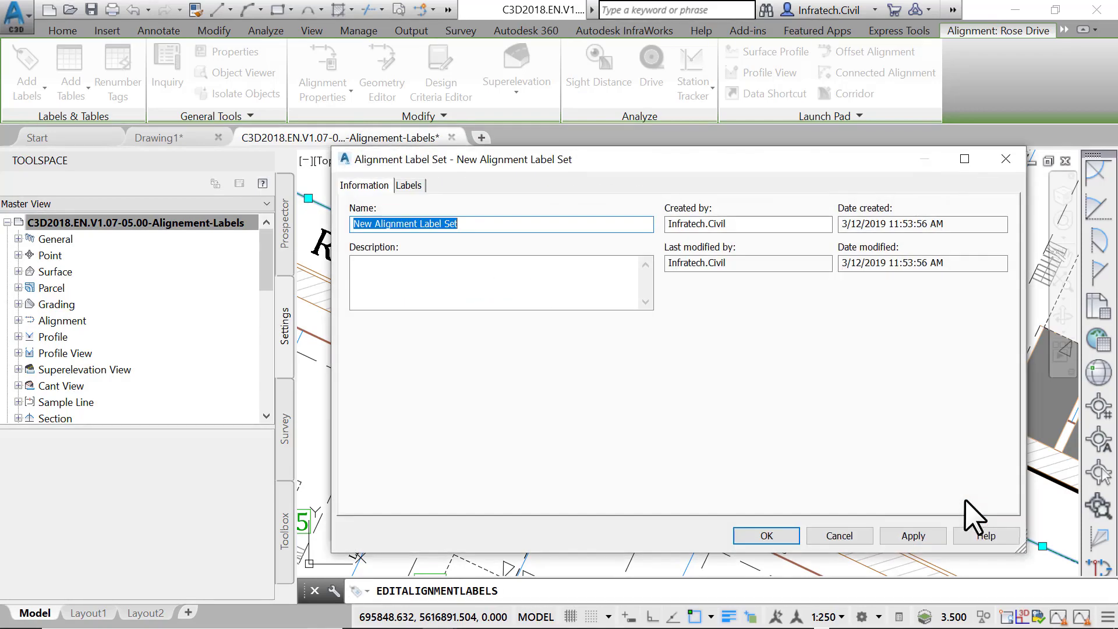
left_click(852, 537)
Step: Accept the alignment label settings for Rose Drive and review the station and geometry point labels along the road
left_click(765, 527)
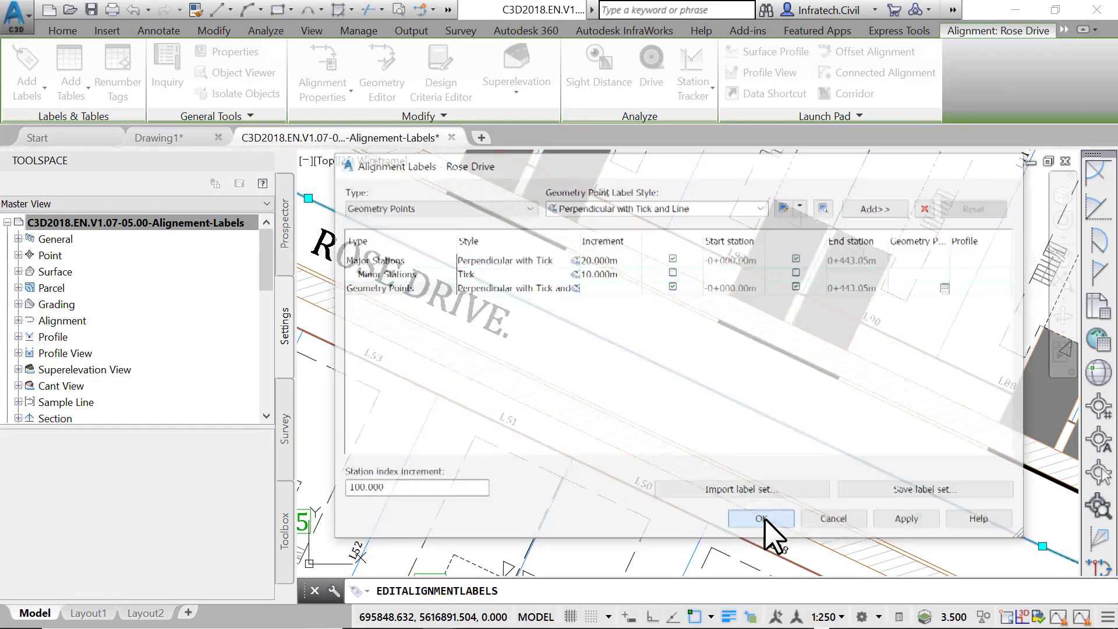
middle_click_drag(737, 392, 720, 388)
scroll(720, 388, "down", 2)
middle_click_drag(957, 492, 478, 314)
scroll(479, 316, "up", 2)
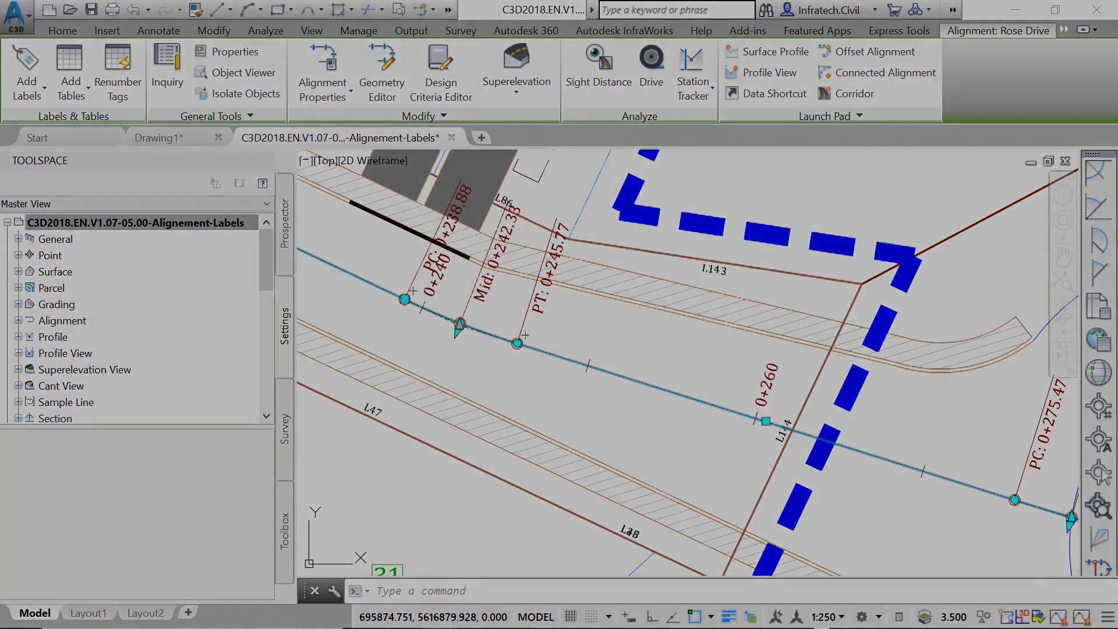
scroll(478, 316, "down", 4)
middle_click_drag(417, 331, 440, 348)
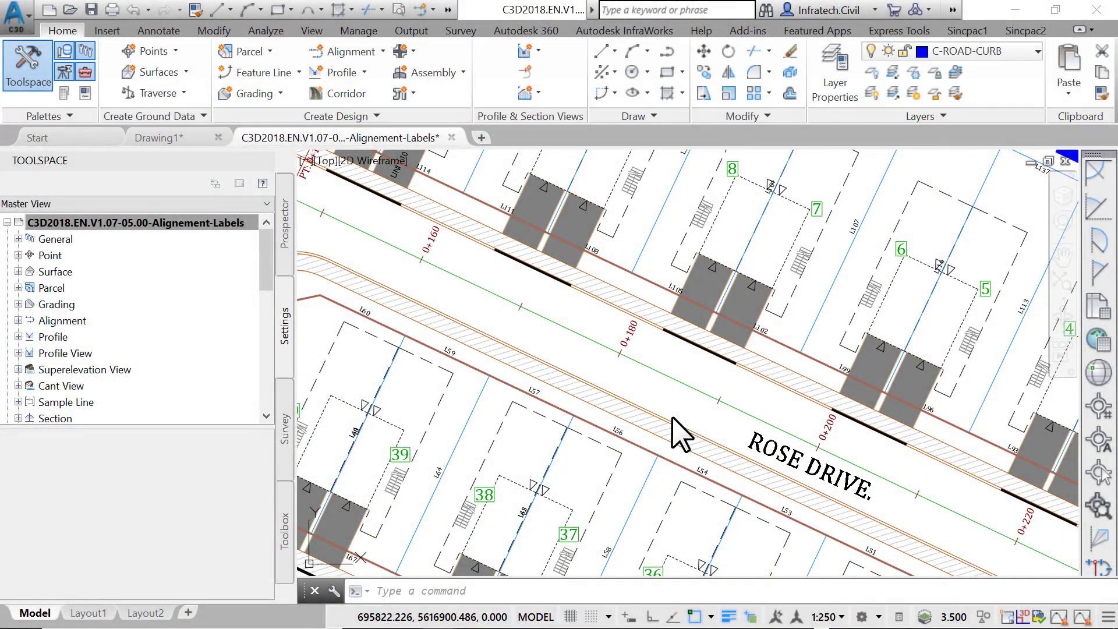
Step: Add Multiple Segment labels to the Rose Drive alignment
scroll(681, 433, "down", 2)
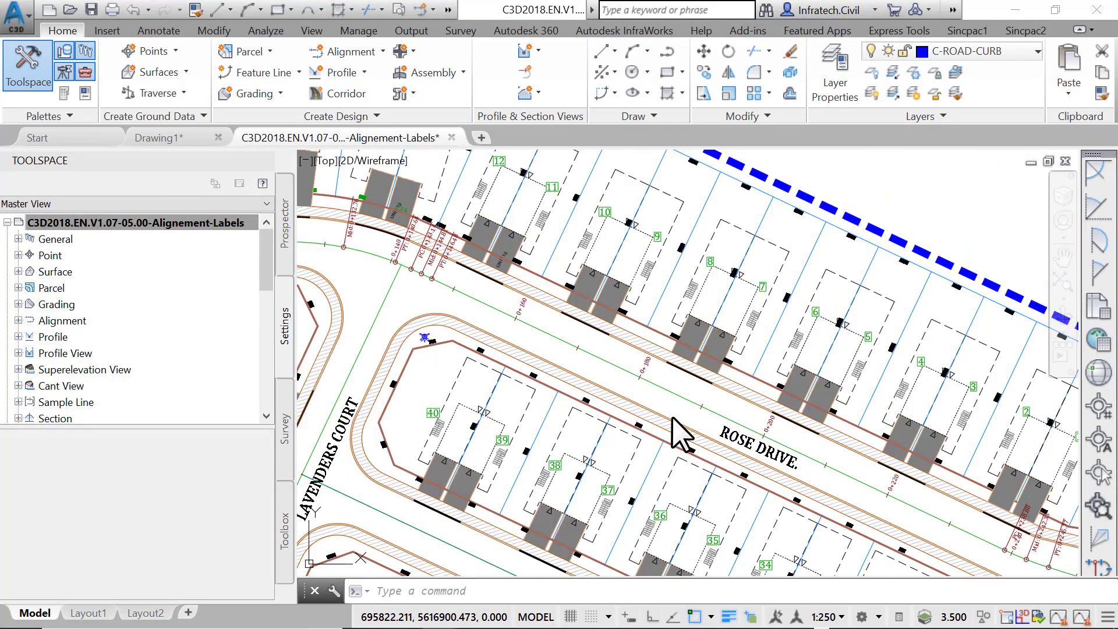
scroll(679, 434, "up", 3)
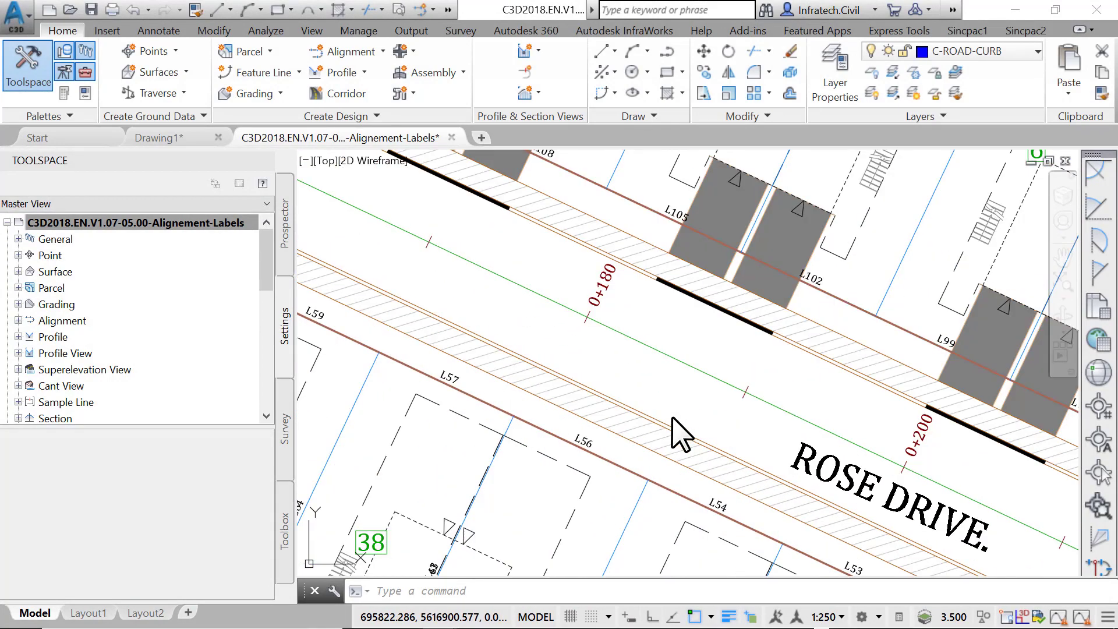
left_click(611, 329)
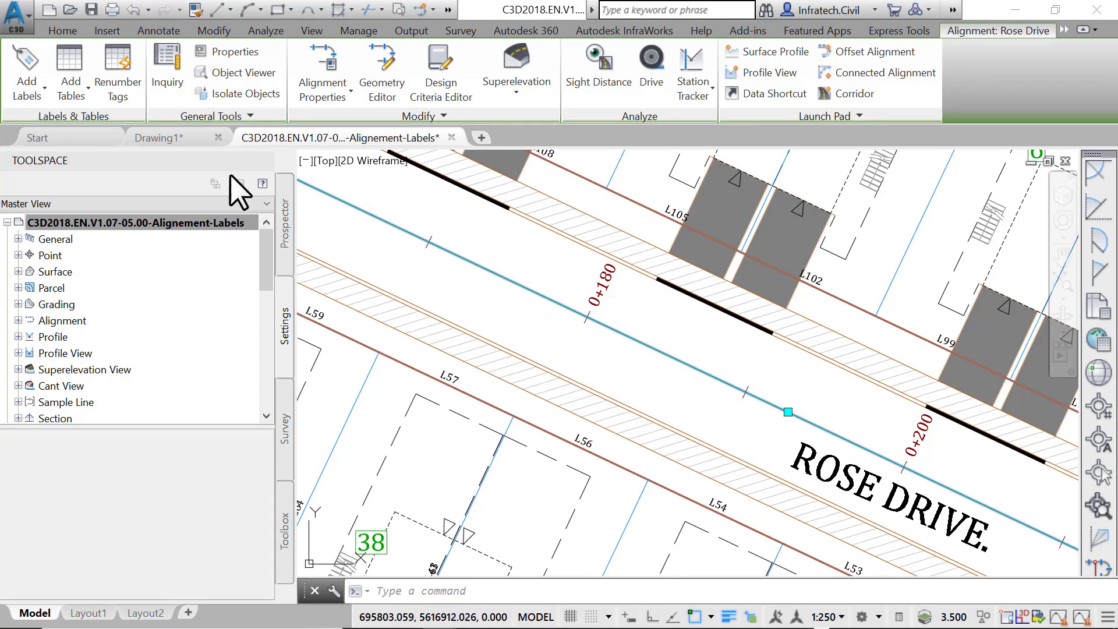
left_click(26, 92)
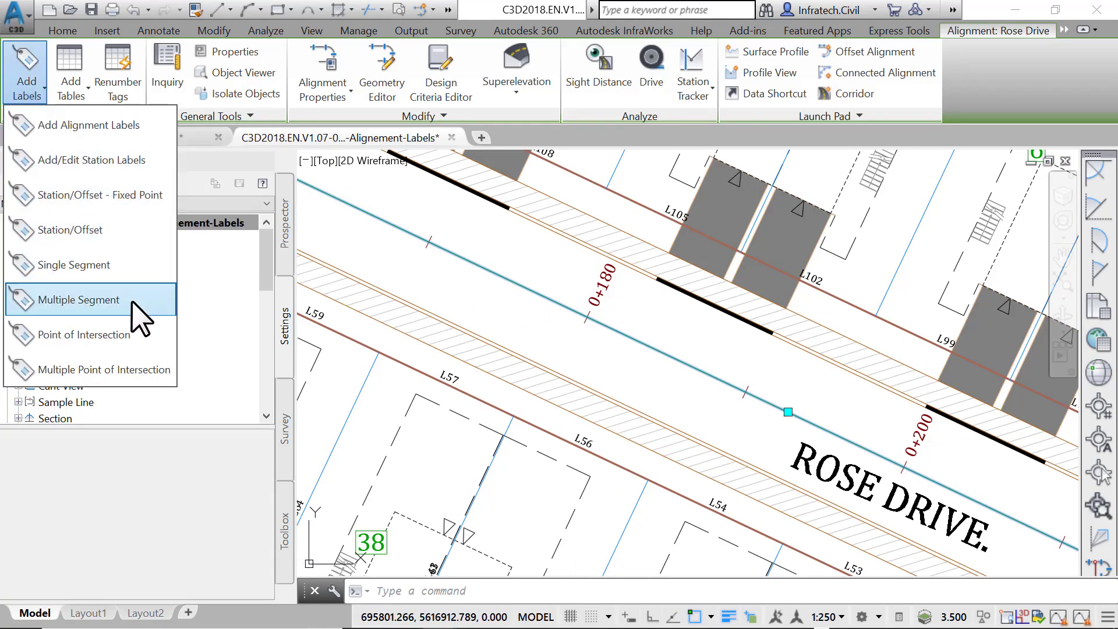
left_click(139, 317)
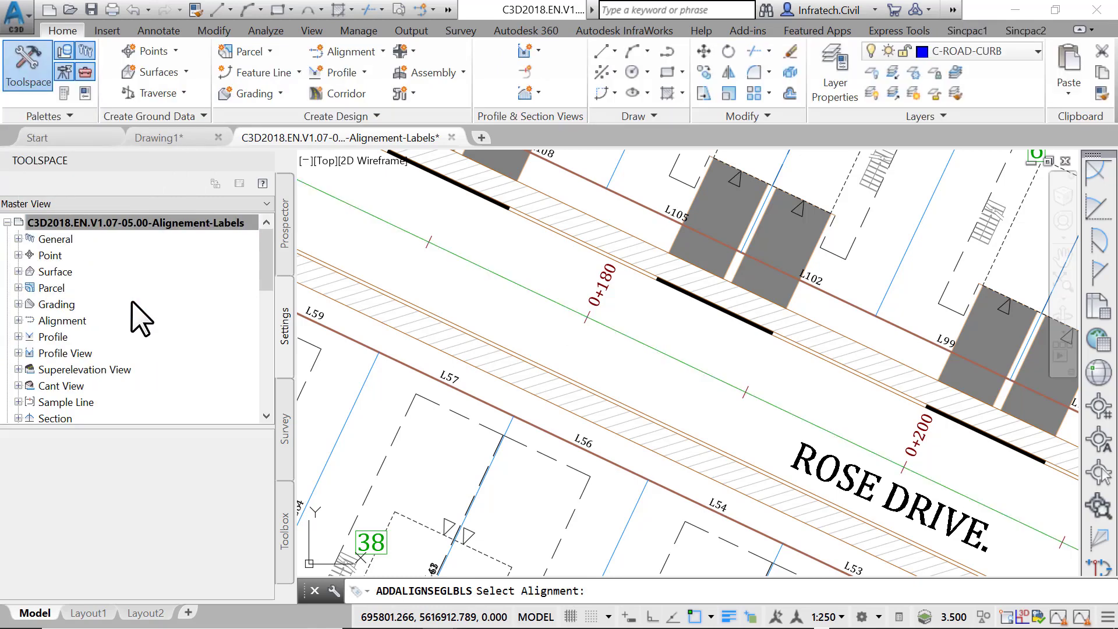
left_click(501, 277)
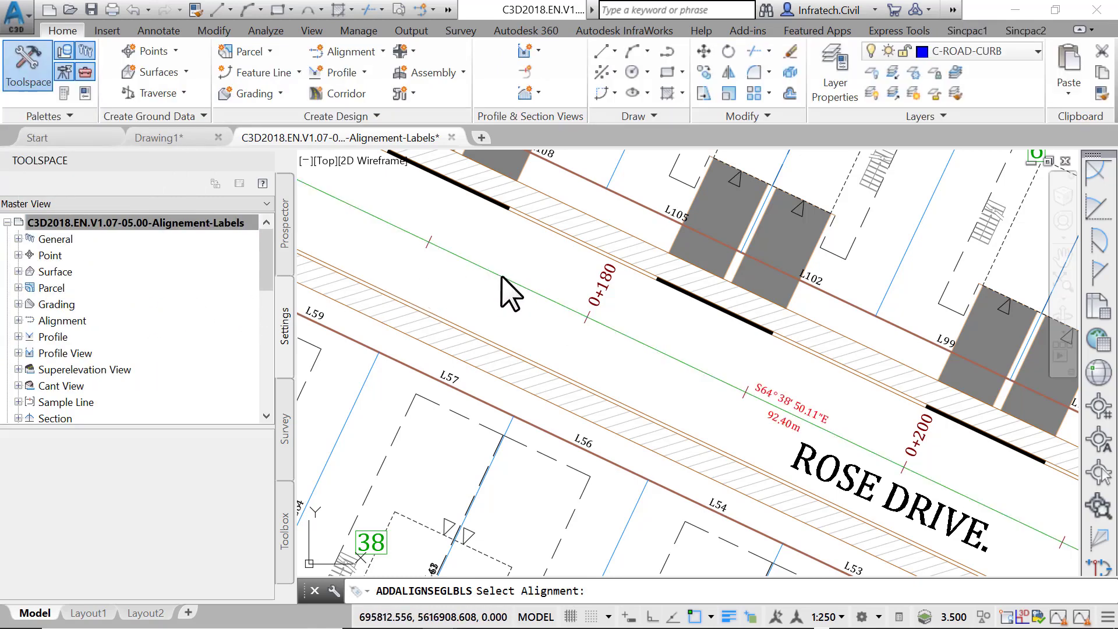
Step: Examine the bearing, distance and curve labels on the line and curve segments along Rose Drive
scroll(848, 453, "up", 4)
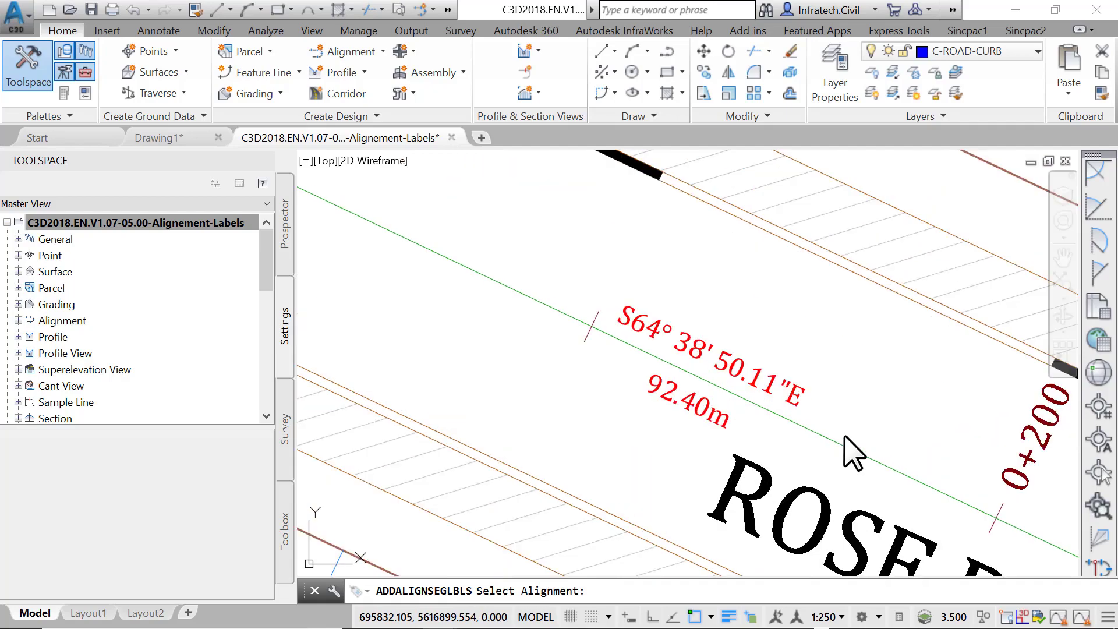
scroll(844, 436, "down", 7)
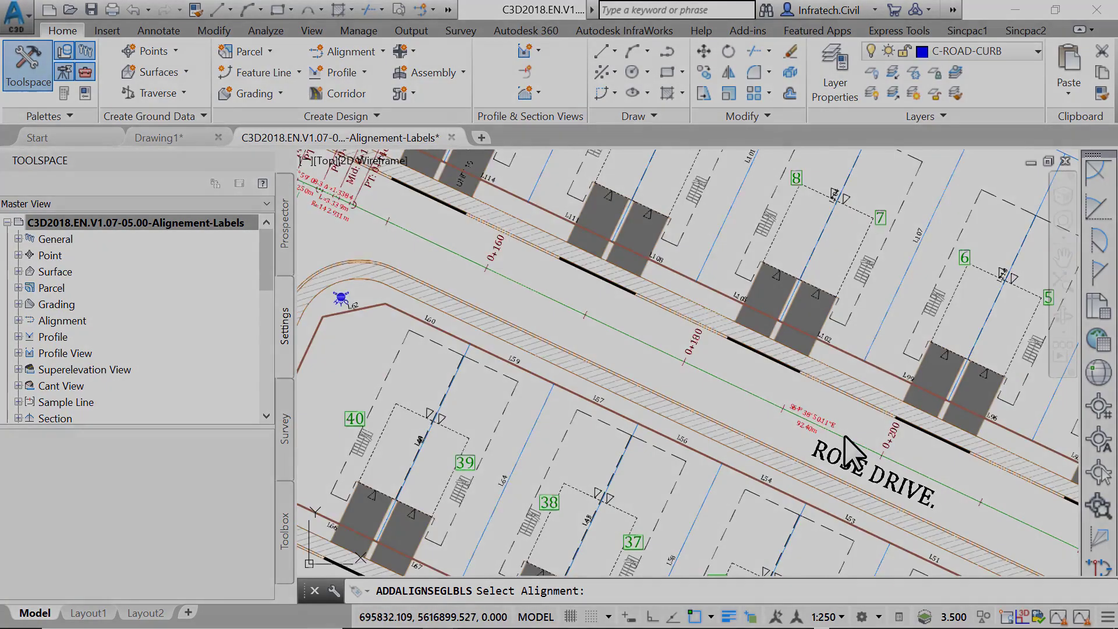
scroll(988, 519, "up", 2)
middle_click_drag(988, 519, 807, 445)
middle_click_drag(807, 444, 485, 307)
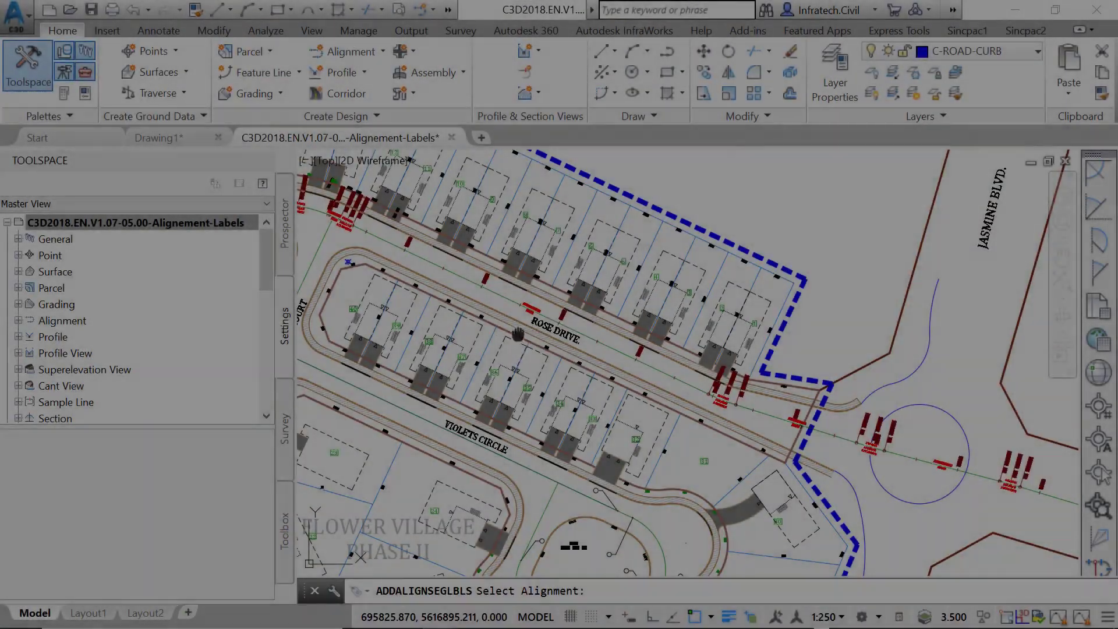
middle_click_drag(517, 334, 816, 416)
scroll(816, 415, "up", 4)
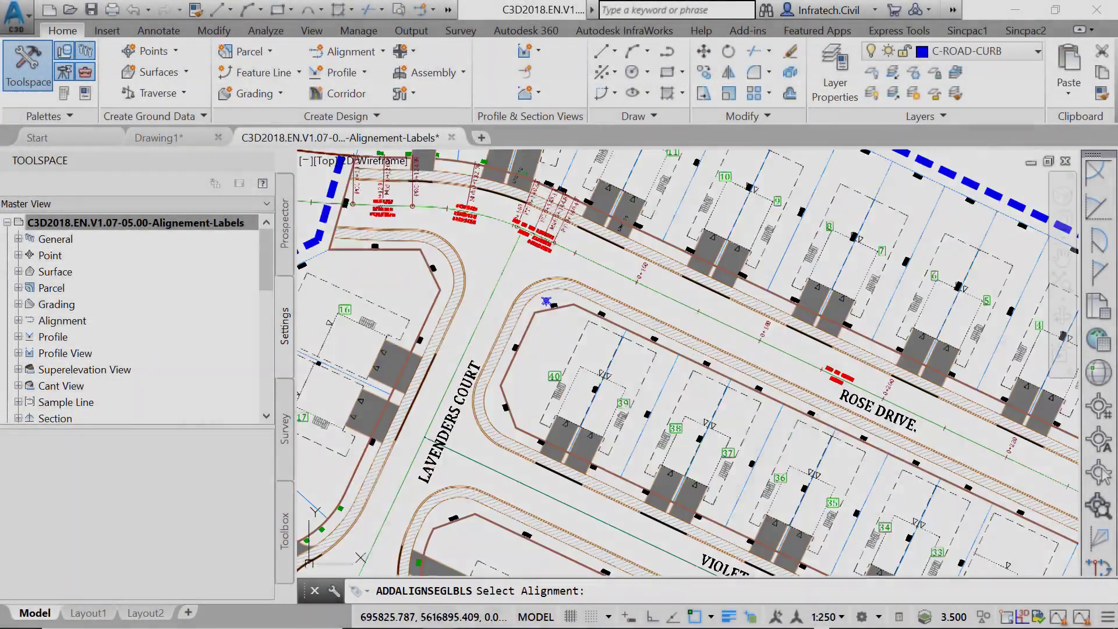
middle_click_drag(526, 322, 769, 409)
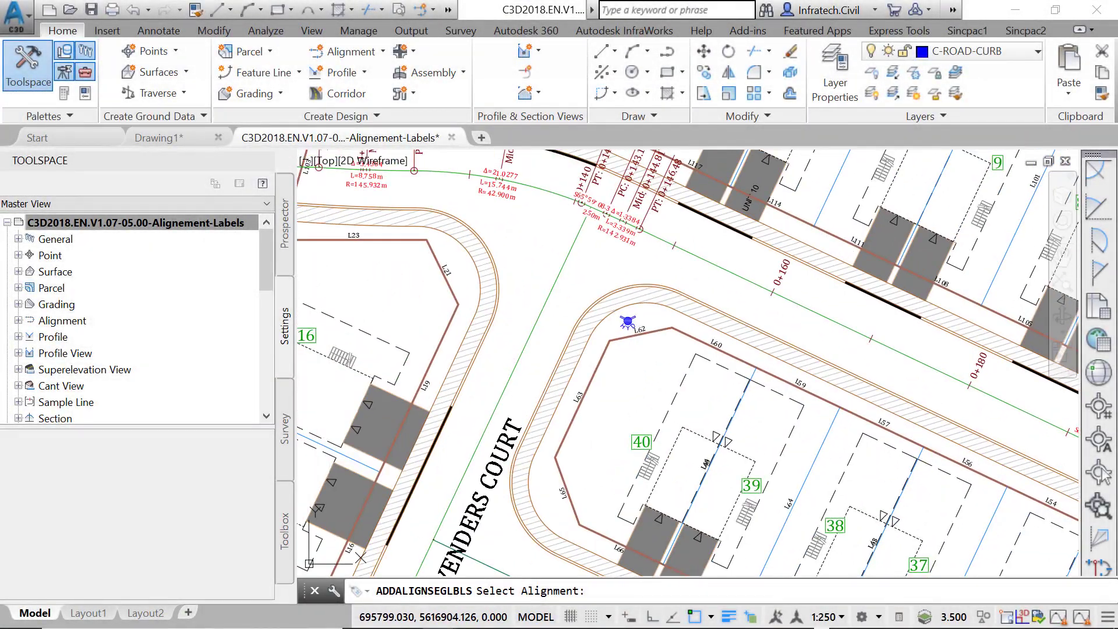
Step: Add a Station/Offset label for the Rose Drive alignment at the centre of the hydrant symbol near line L62
scroll(768, 410, "up", 4)
middle_click_drag(605, 294, 734, 468)
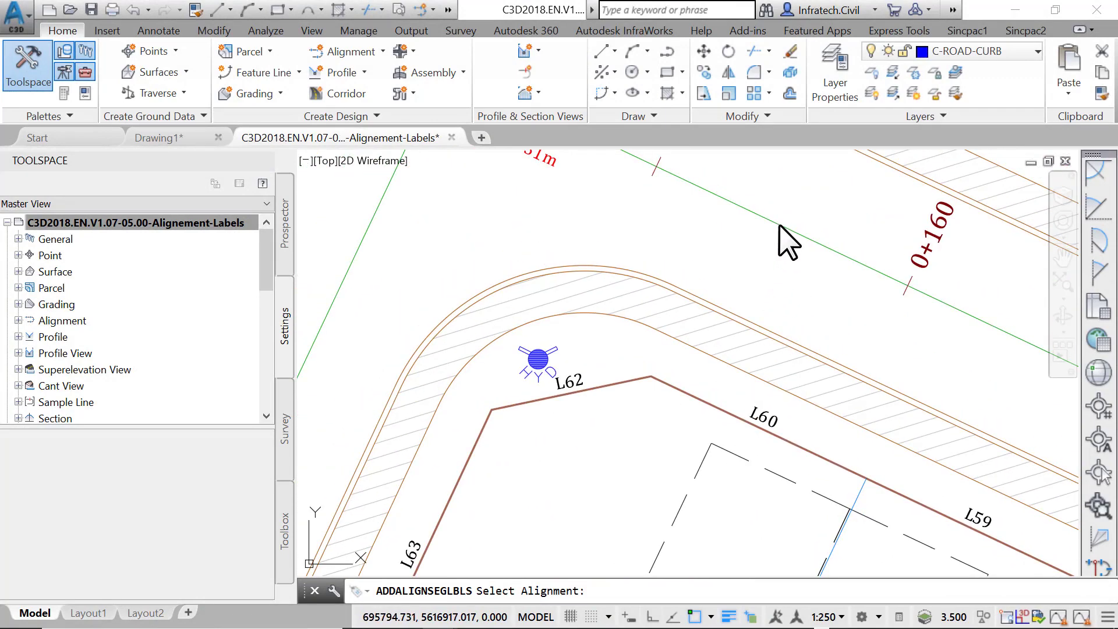
left_click(779, 225)
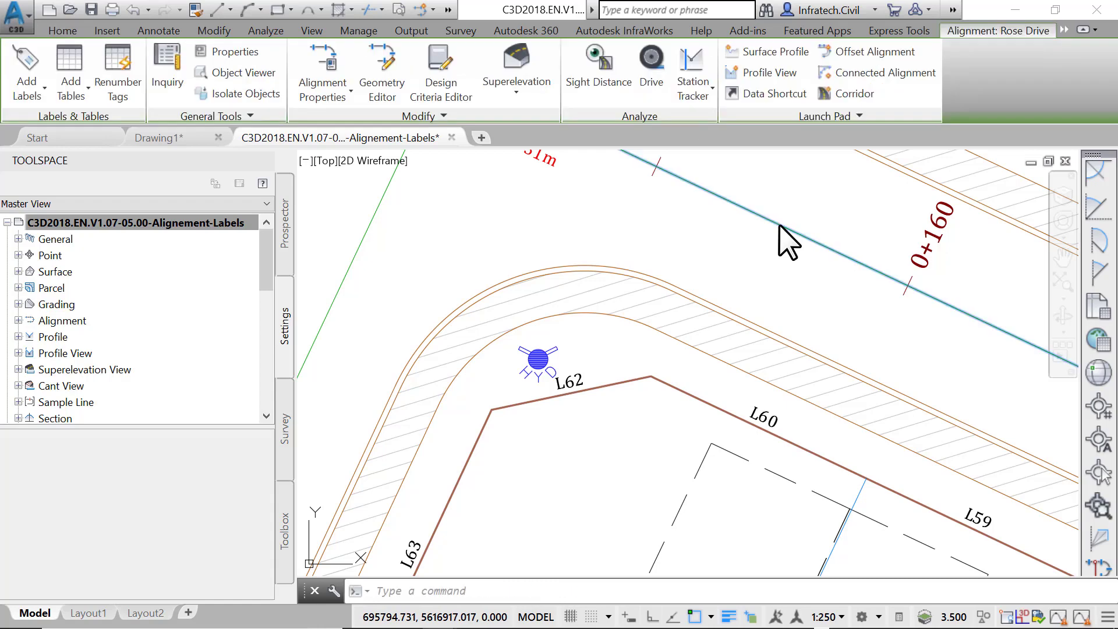
left_click(17, 49)
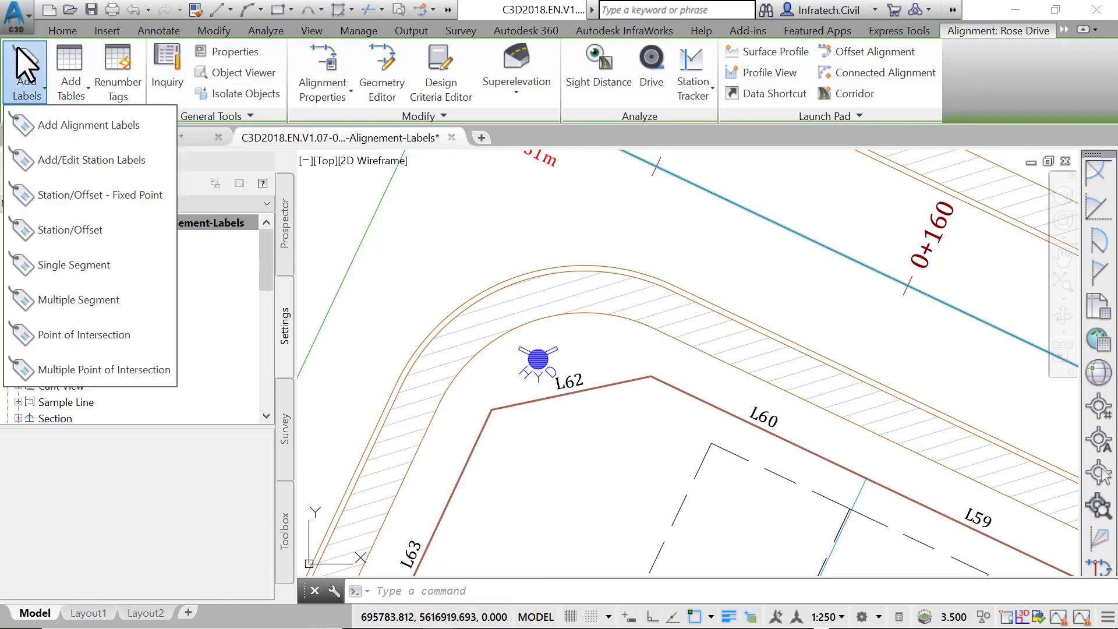
left_click(122, 229)
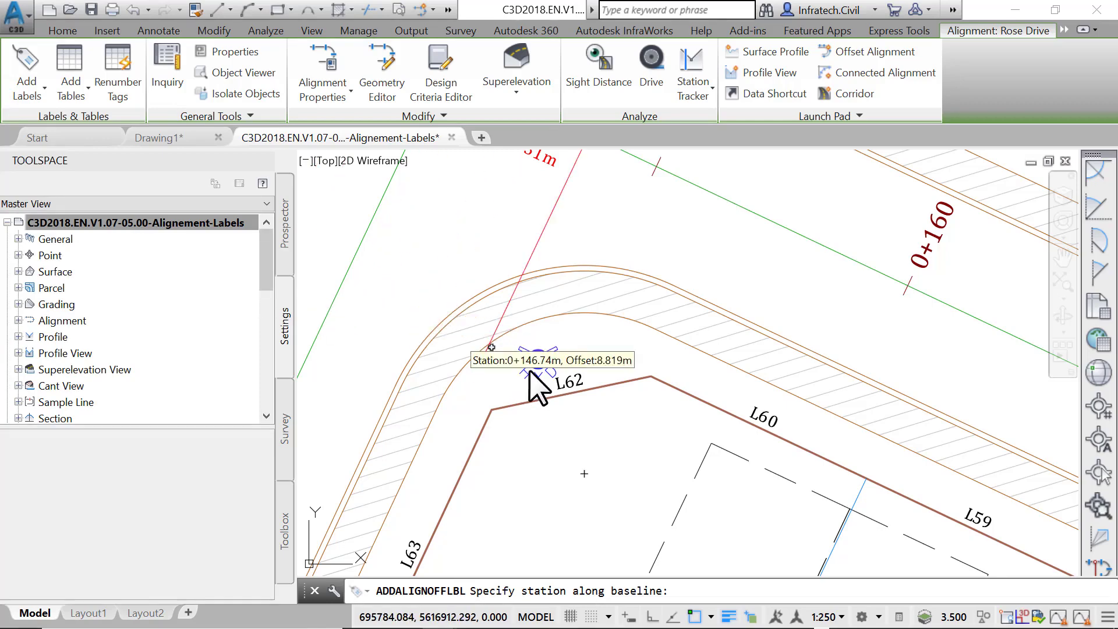
scroll(553, 399, "up", 2)
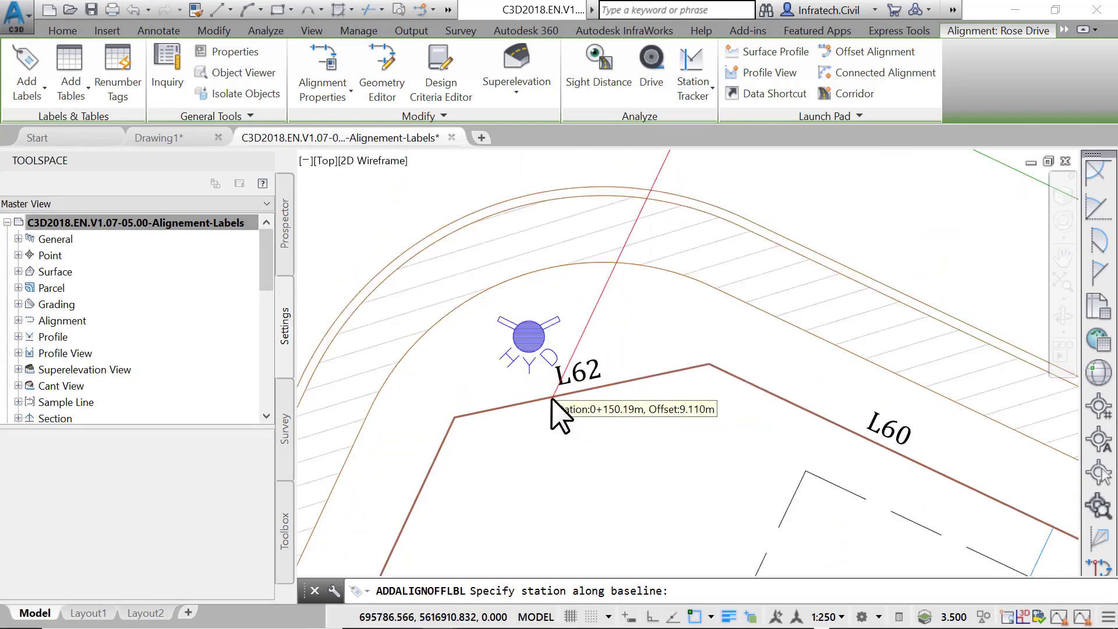
scroll(551, 398, "up", 4)
scroll(486, 303, "down", 3)
left_click(468, 238)
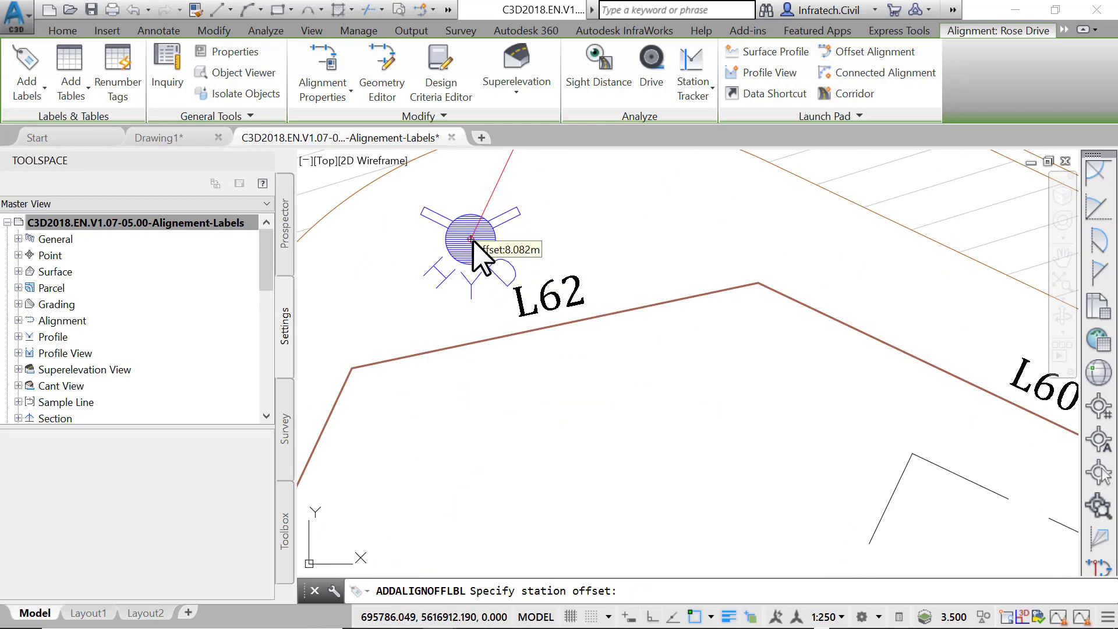
left_click(472, 240)
key("Escape")
Step: Move the hydrant's station/offset label into the clear area just above lot number 40, with a leader back to the hydrant
scroll(652, 294, "down", 2)
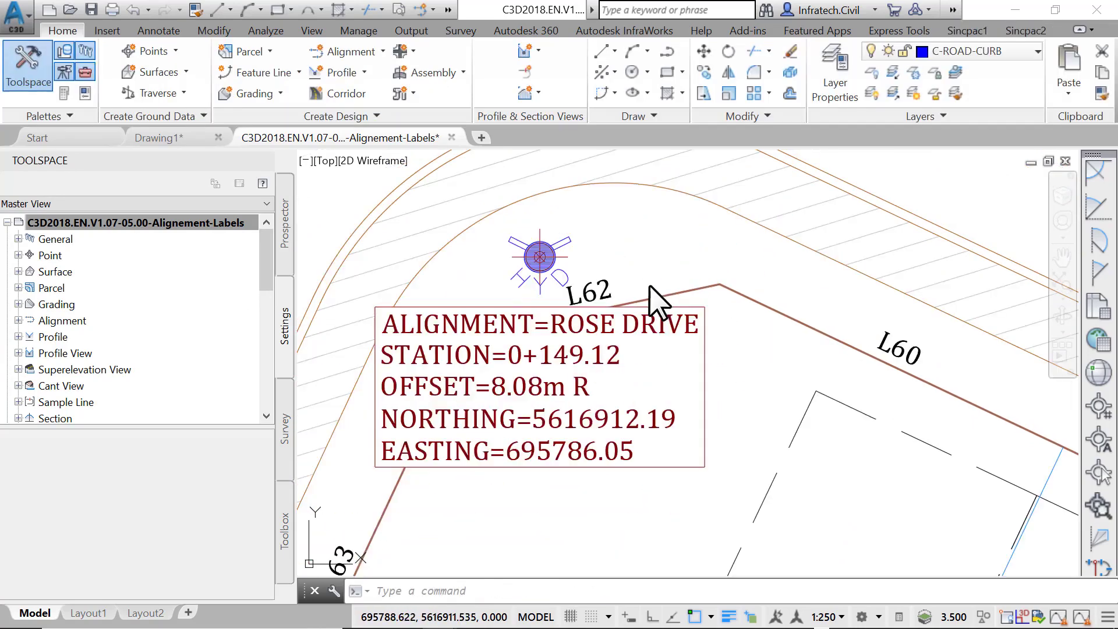
scroll(652, 294, "down", 2)
left_click(683, 397)
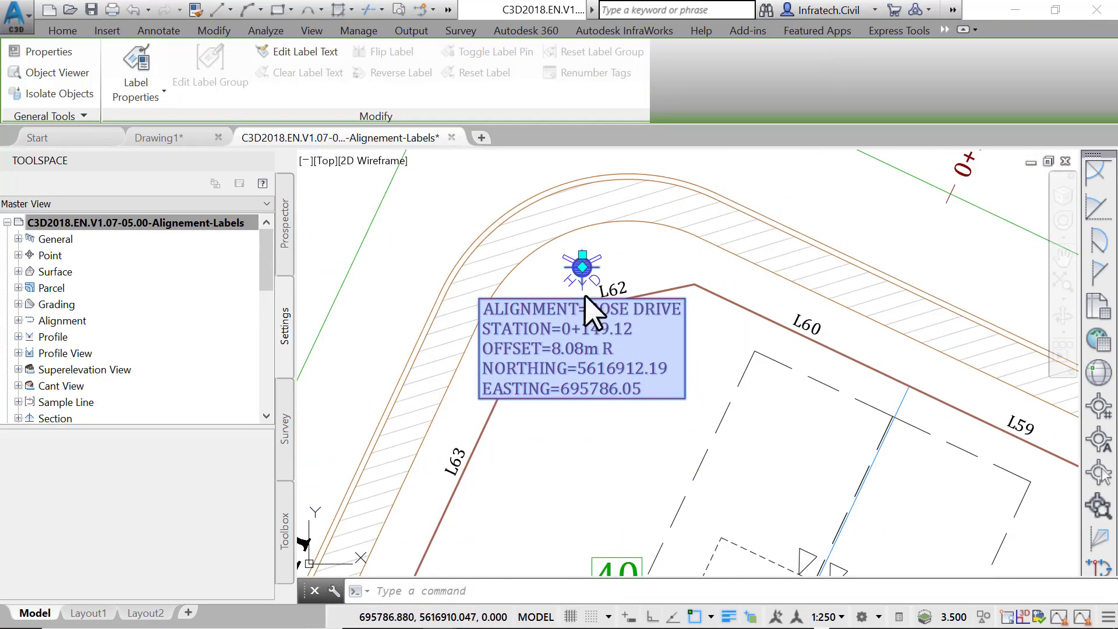
left_click(582, 254)
middle_click_drag(649, 403, 531, 260)
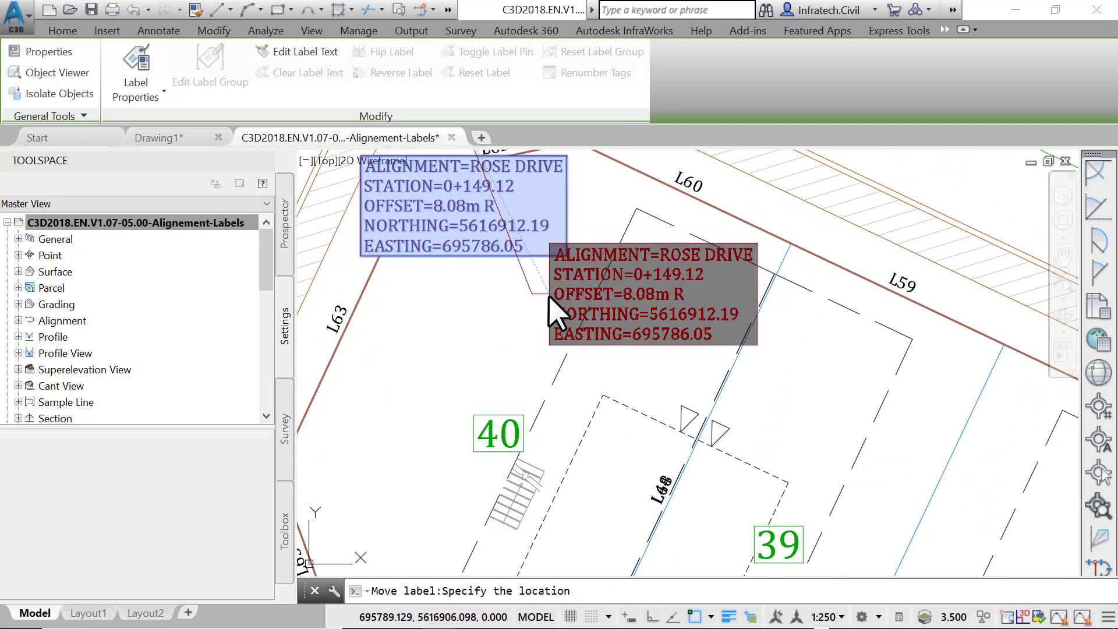
left_click(520, 309)
key("Escape")
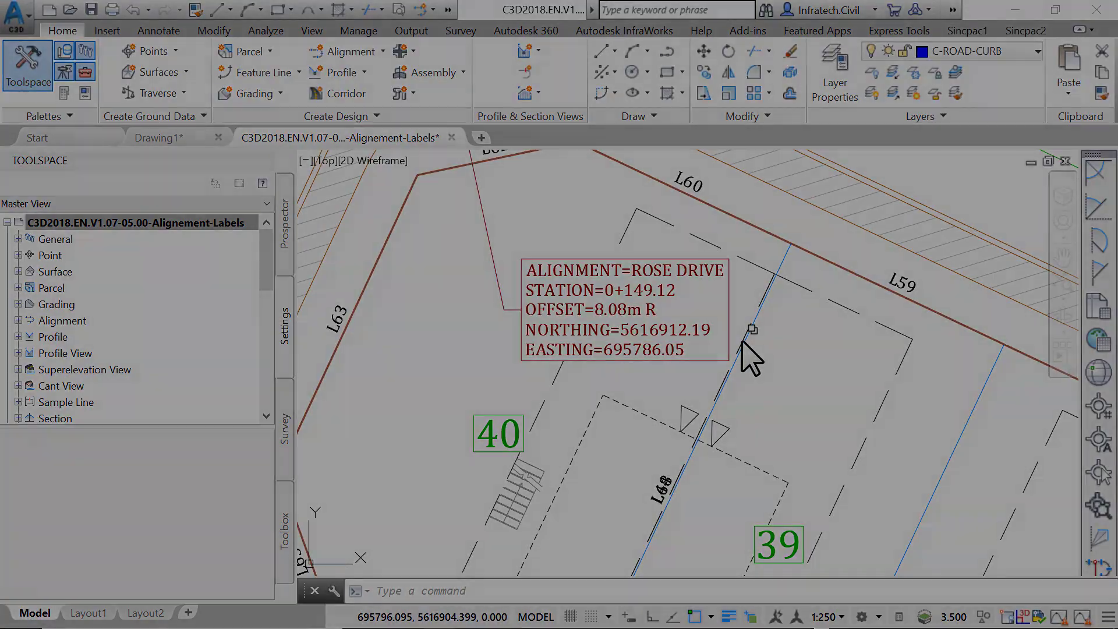
Step: Set the drawing's table tag creation numbering to start at 1 for both lines and curves
scroll(742, 342, "down", 5)
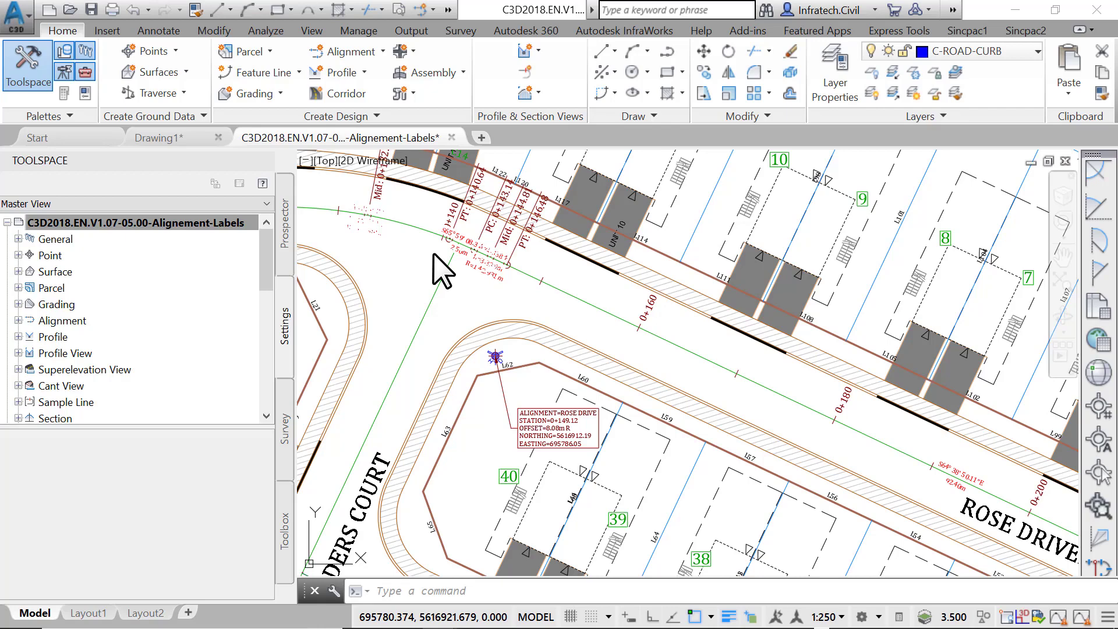
left_click(286, 227)
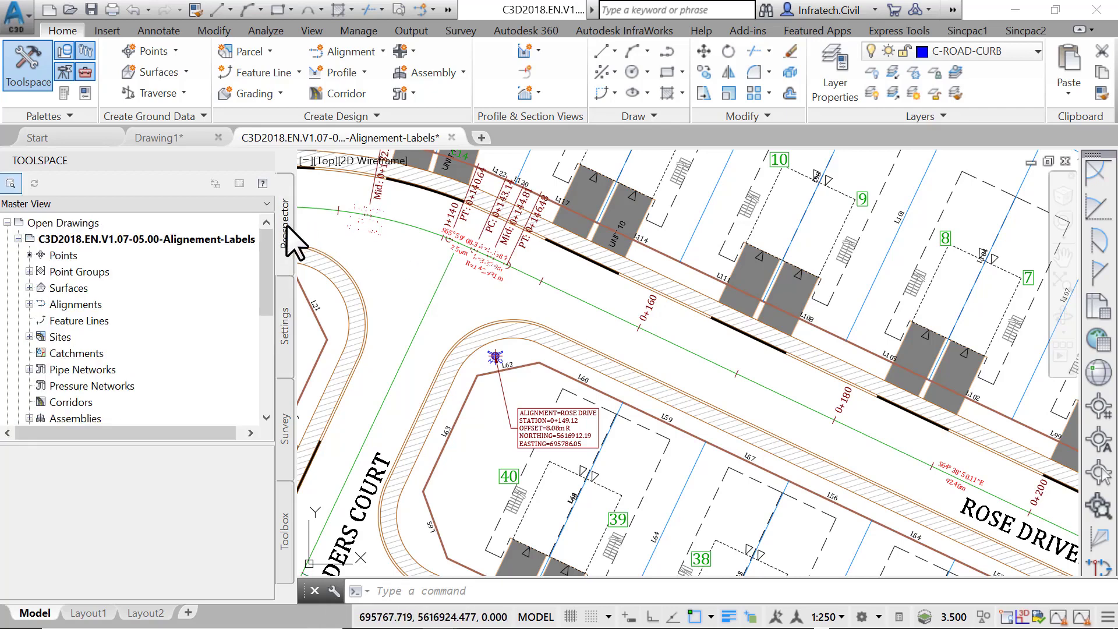
left_click(293, 291)
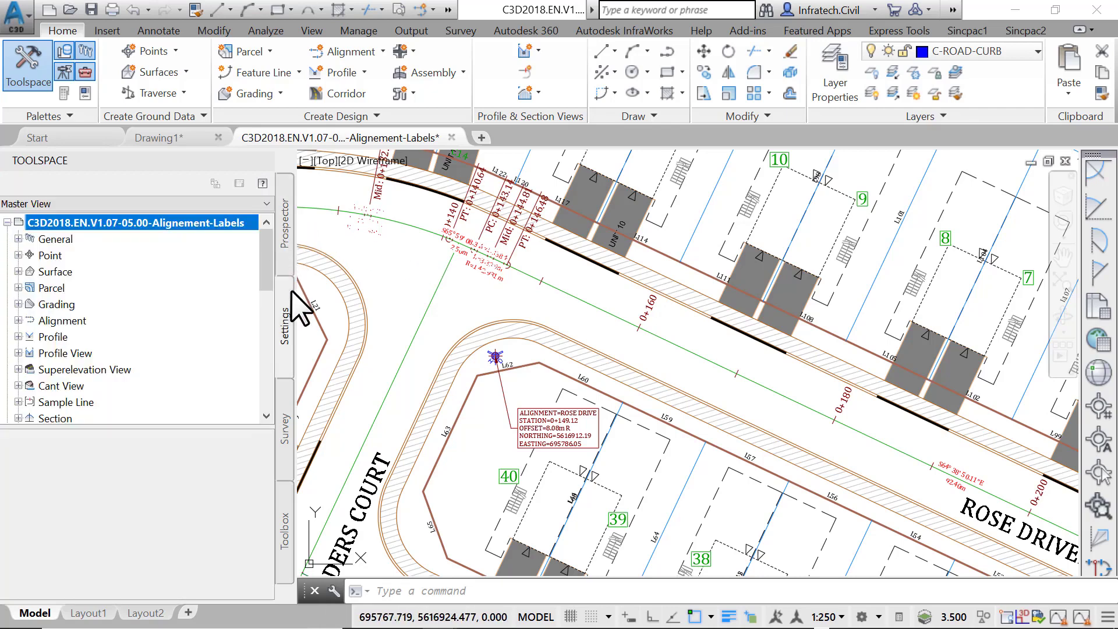
right_click(178, 226)
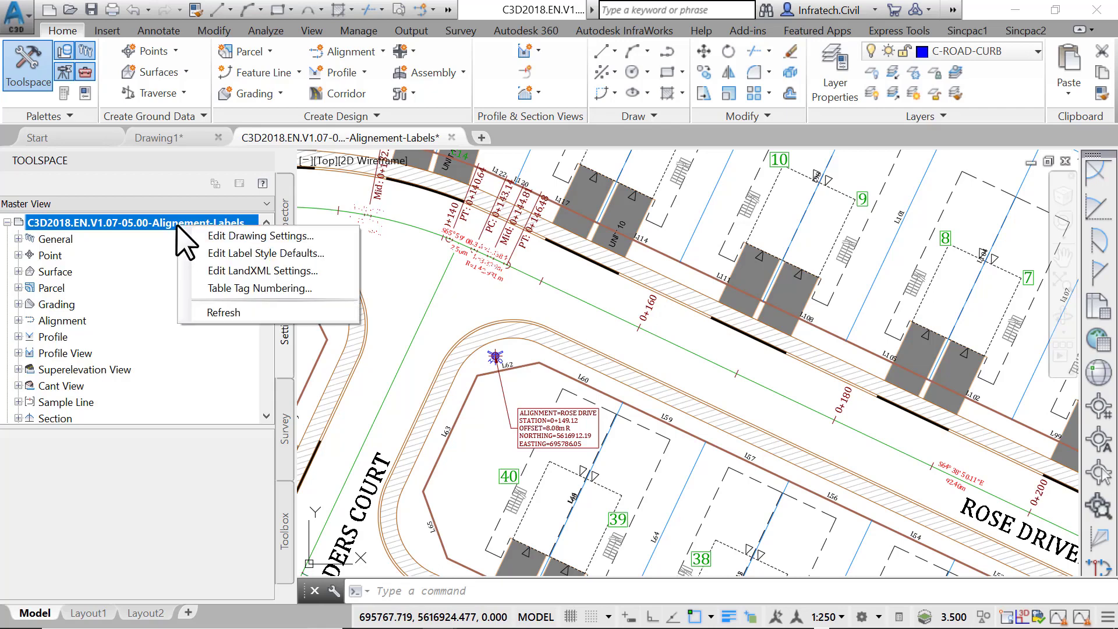
left_click(249, 288)
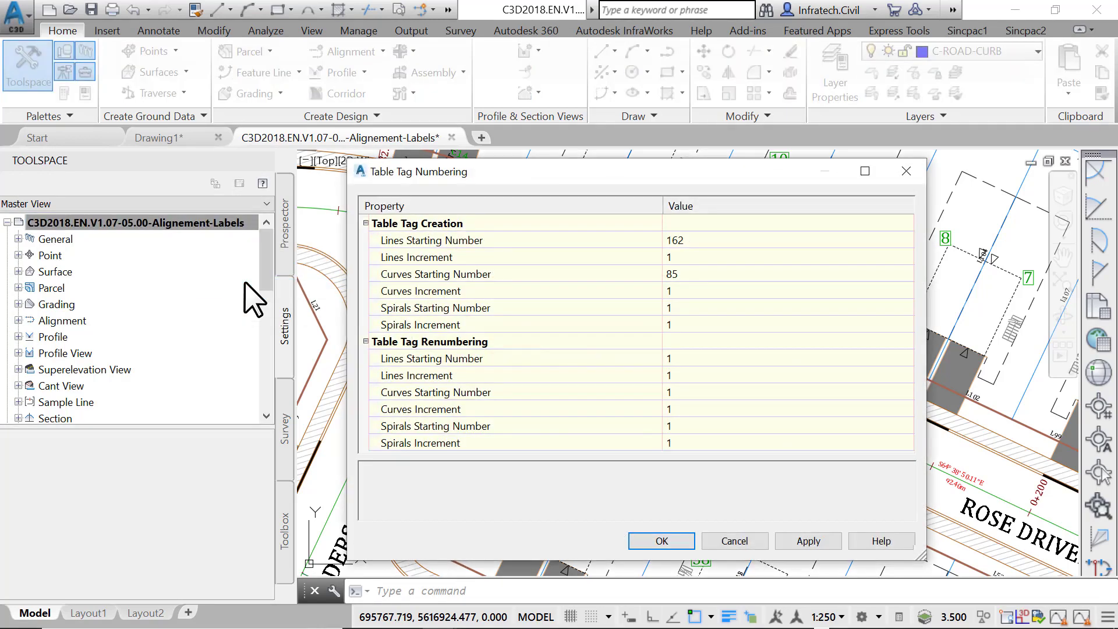
left_click(675, 240)
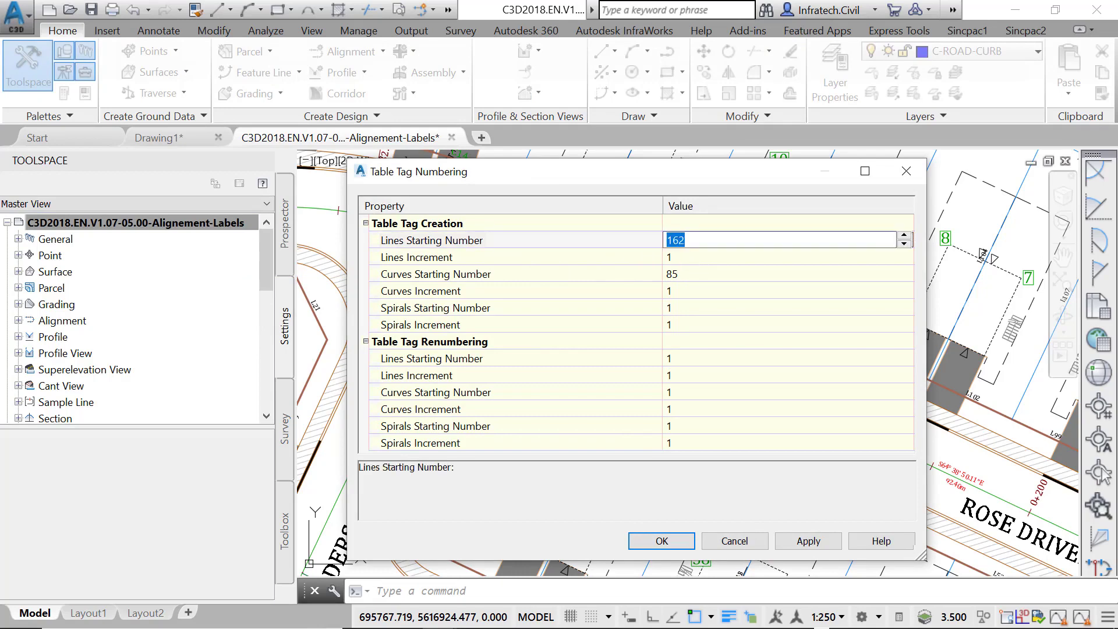
type("1")
left_click(673, 274)
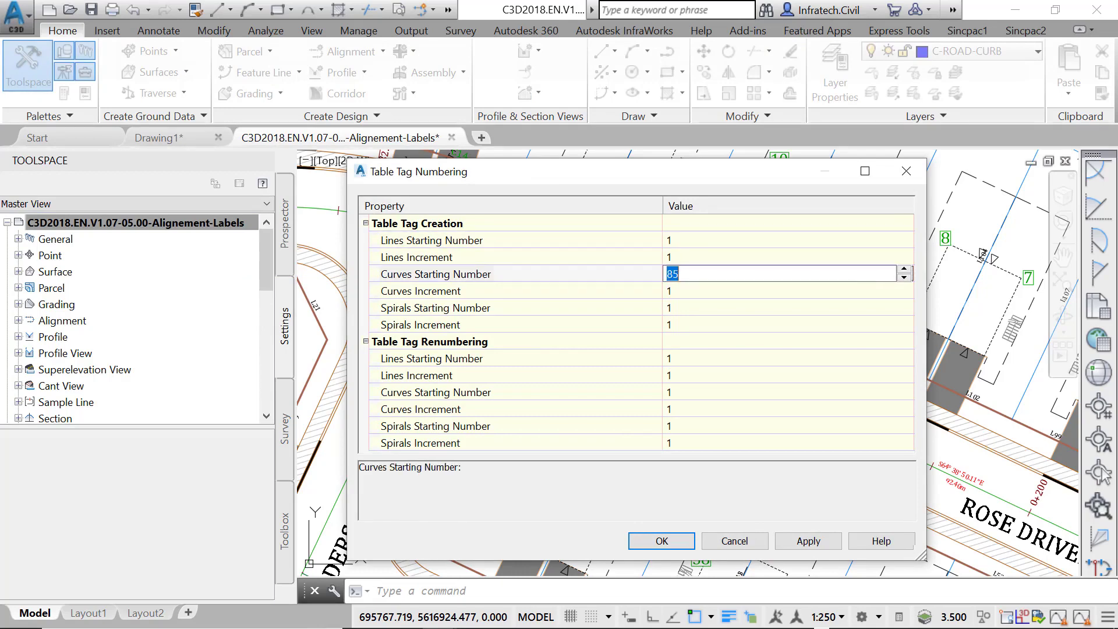
type("1")
key("Return")
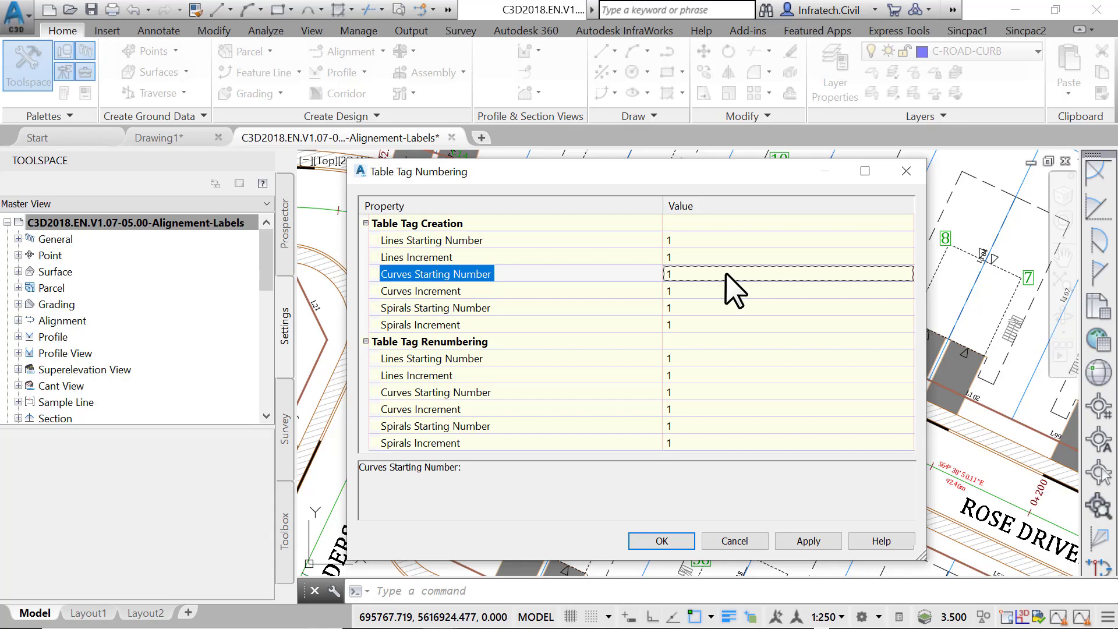
left_click(631, 539)
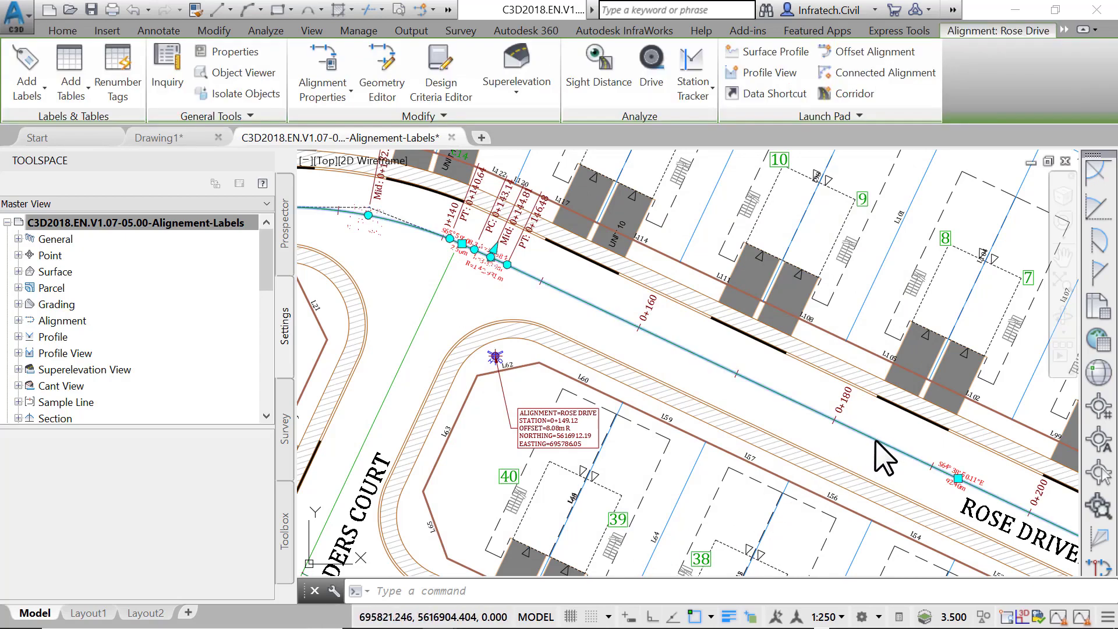
Step: Create a segment table by alignment for Rose Drive in the Radius Length Direction and A Value style
left_click(70, 88)
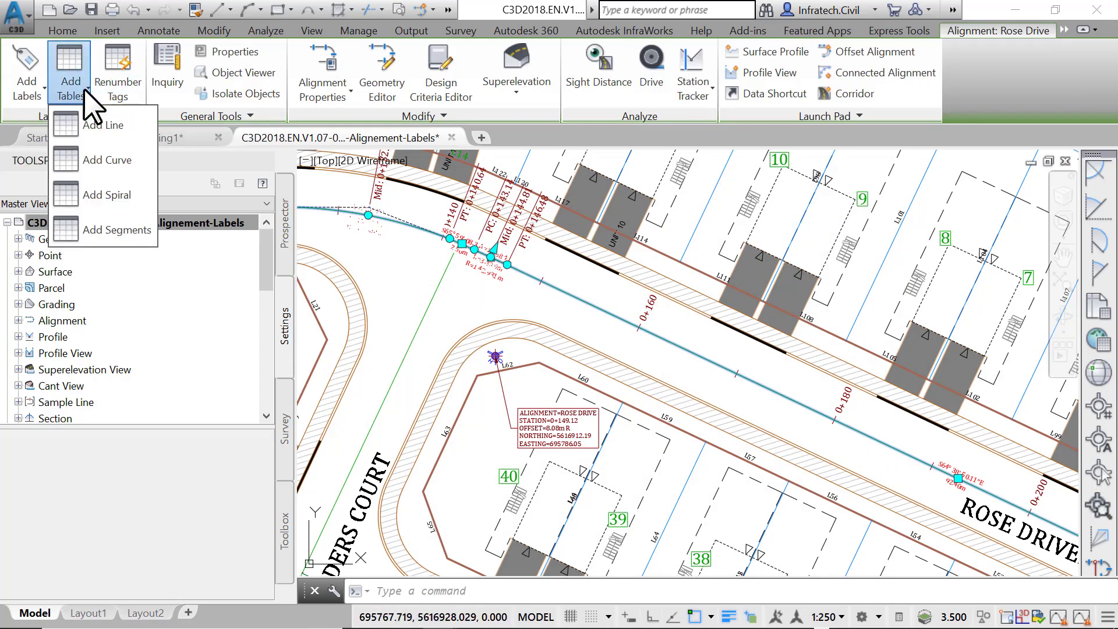
left_click(89, 229)
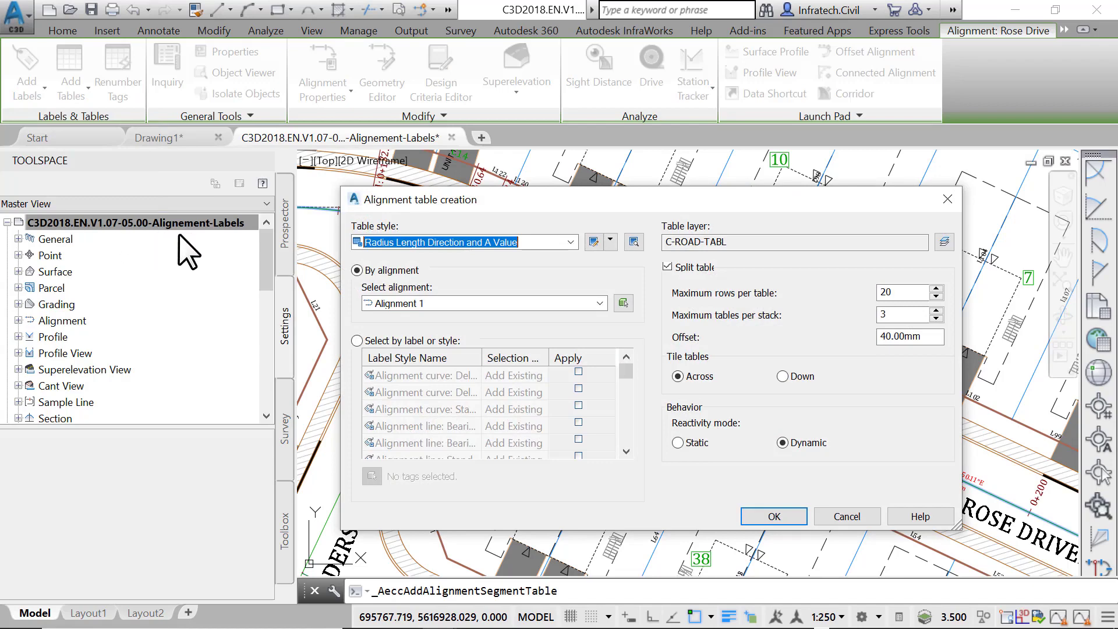
left_click(357, 269)
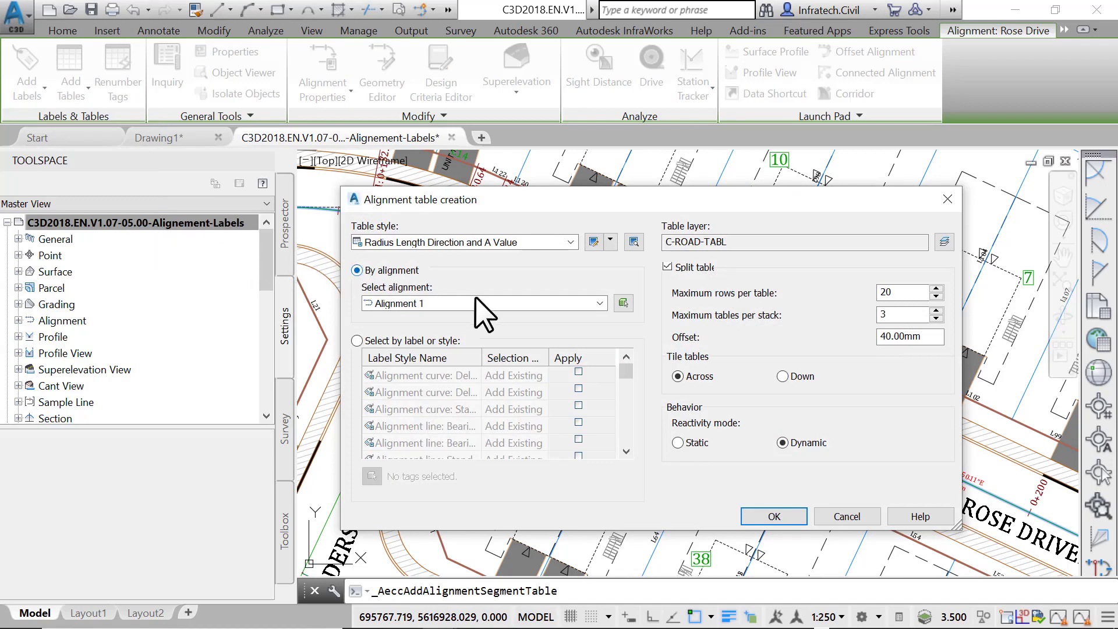
left_click(491, 303)
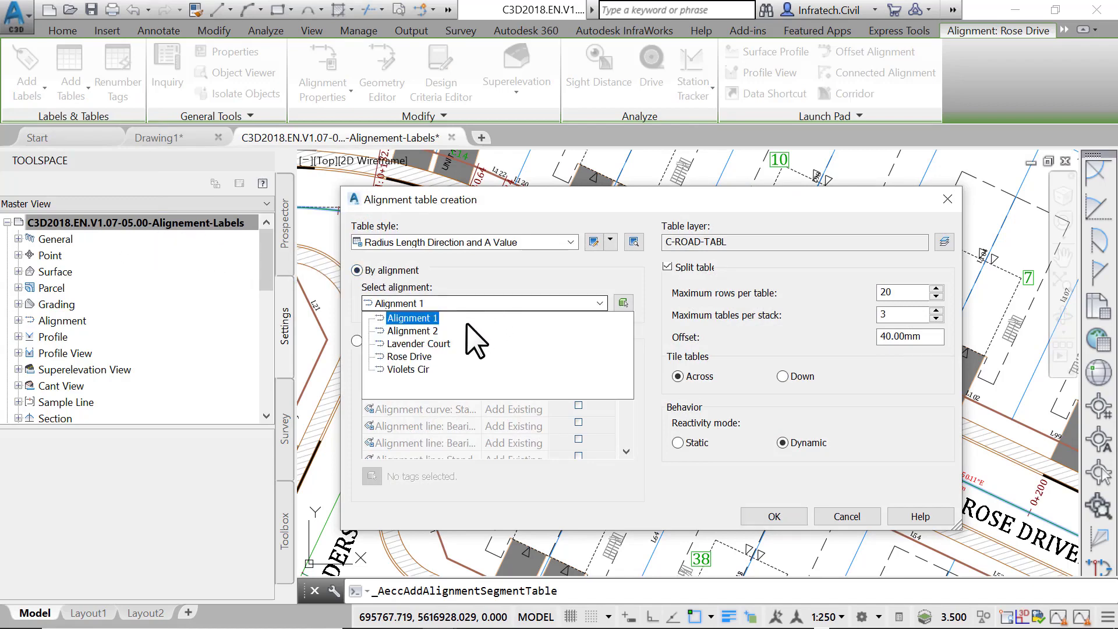
left_click(418, 356)
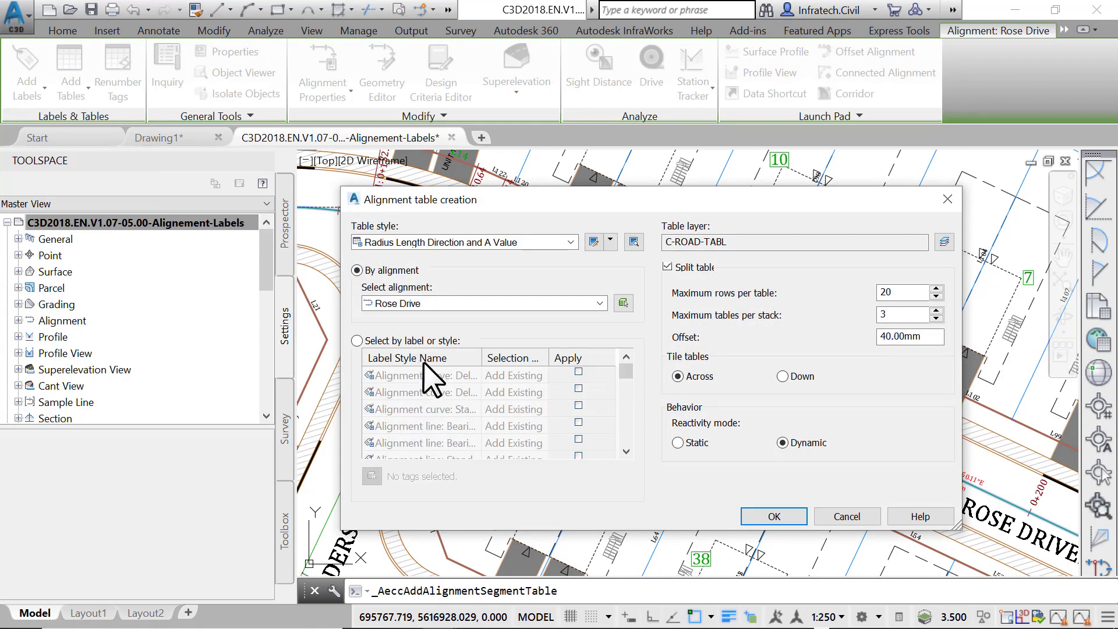
left_click(786, 517)
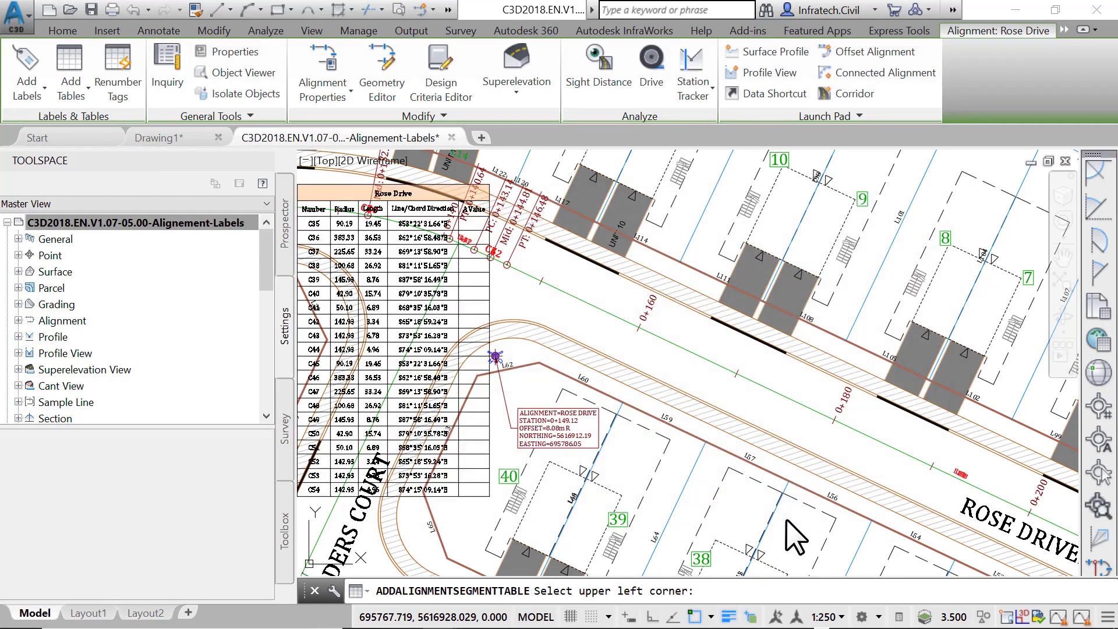
Step: Place the Rose Drive segment table in the empty area north of Highway 1 and review its curve and line rows
scroll(657, 428, "down", 5)
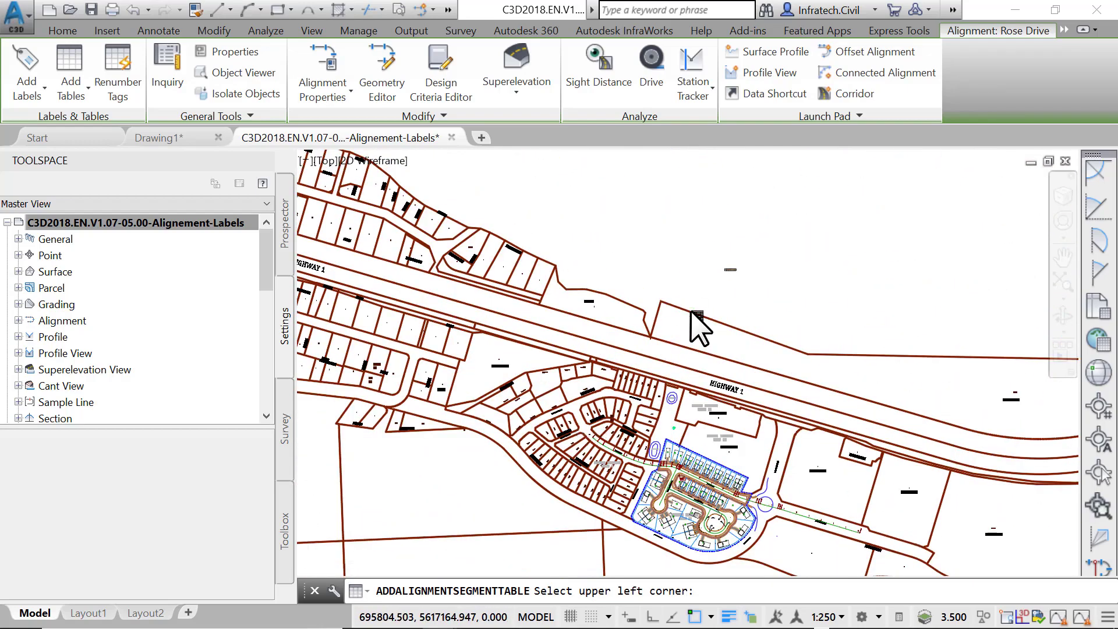
scroll(669, 314, "up", 5)
scroll(679, 349, "down", 5)
scroll(577, 291, "up", 6)
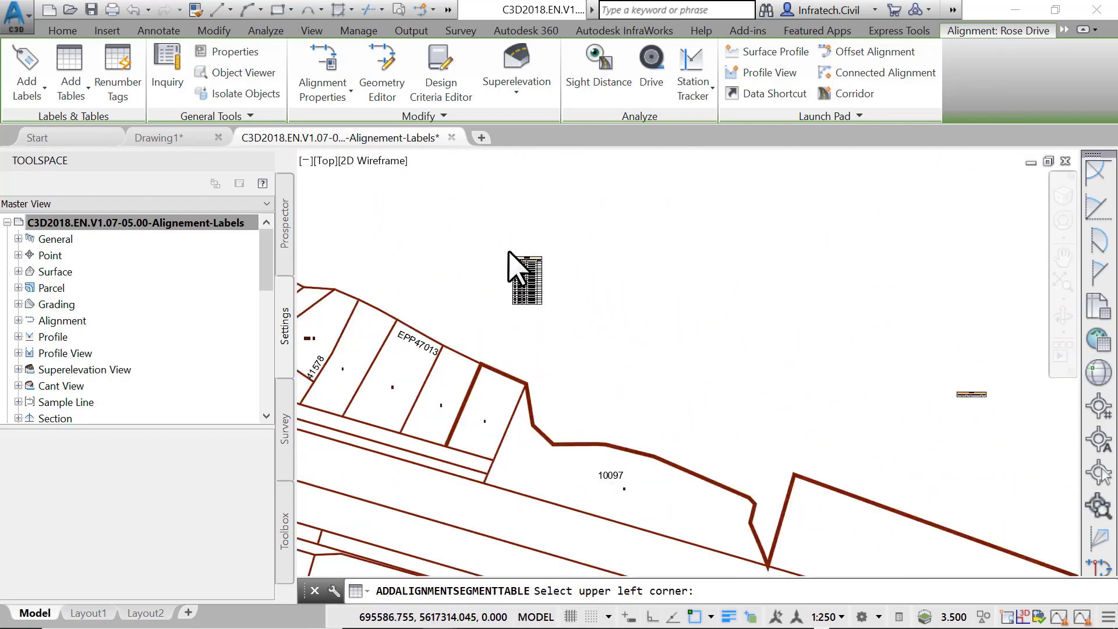
left_click(526, 245)
scroll(538, 245, "up", 3)
scroll(640, 407, "up", 6)
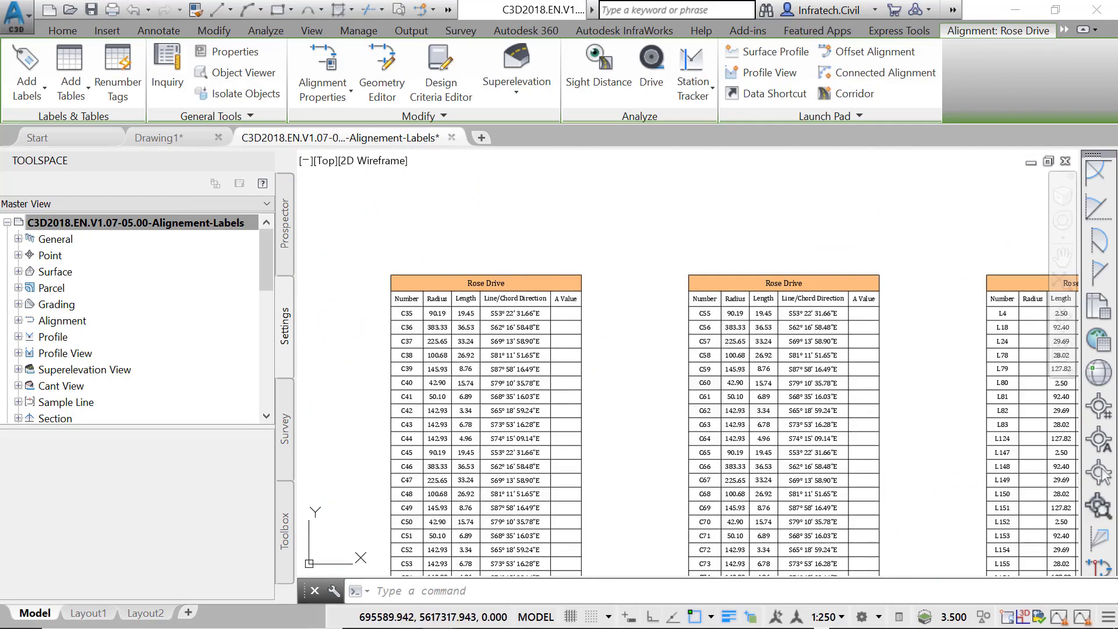
middle_click_drag(875, 435, 517, 402)
middle_click_drag(844, 439, 524, 408)
scroll(538, 411, "down", 2)
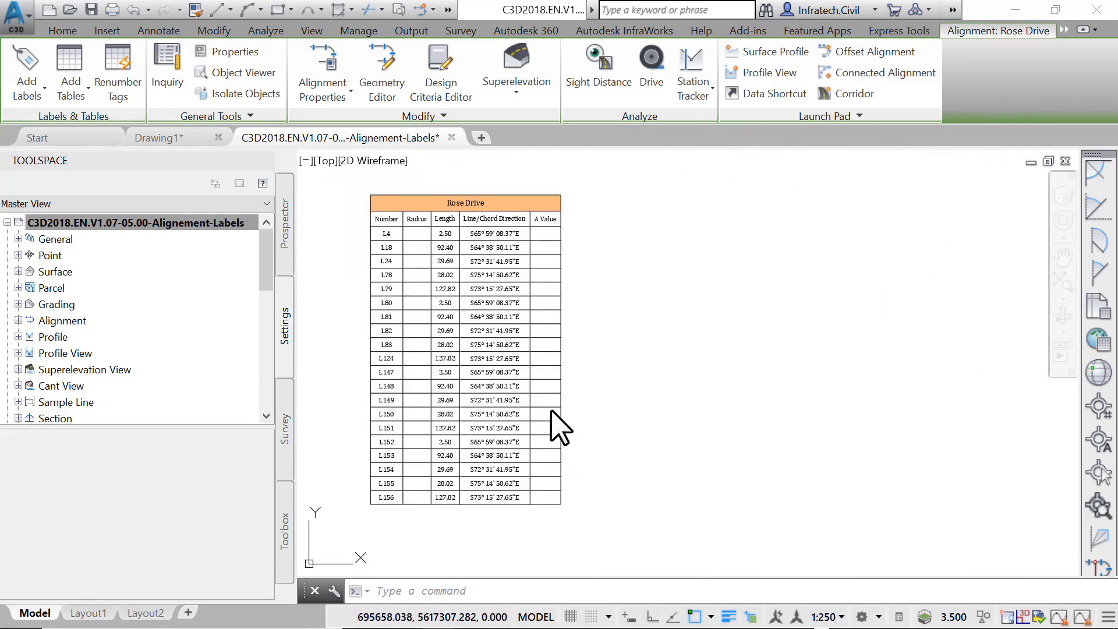
middle_click_drag(448, 435, 759, 433)
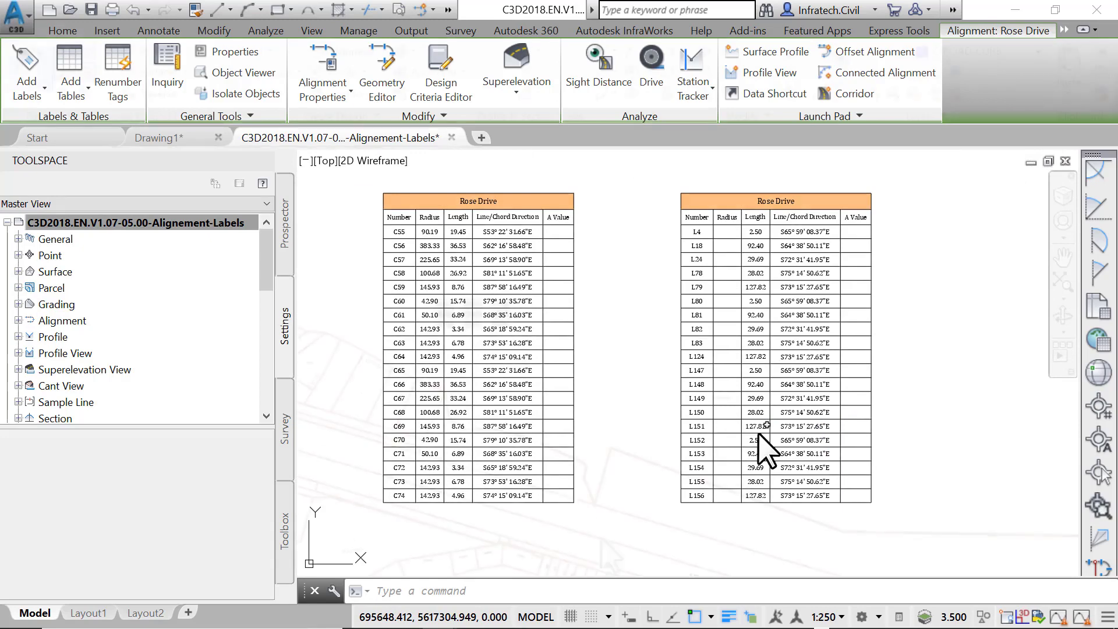
Step: In the segment table's style, keep data sorting enabled on column 1 in Ascending order and accept the style
left_click(517, 267)
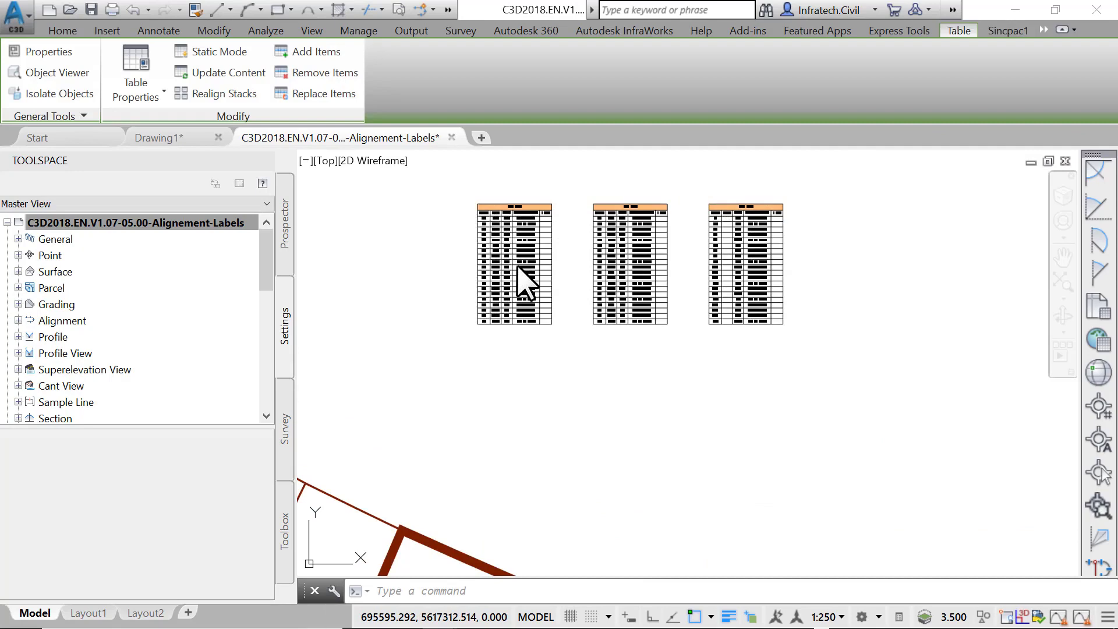
right_click(518, 269)
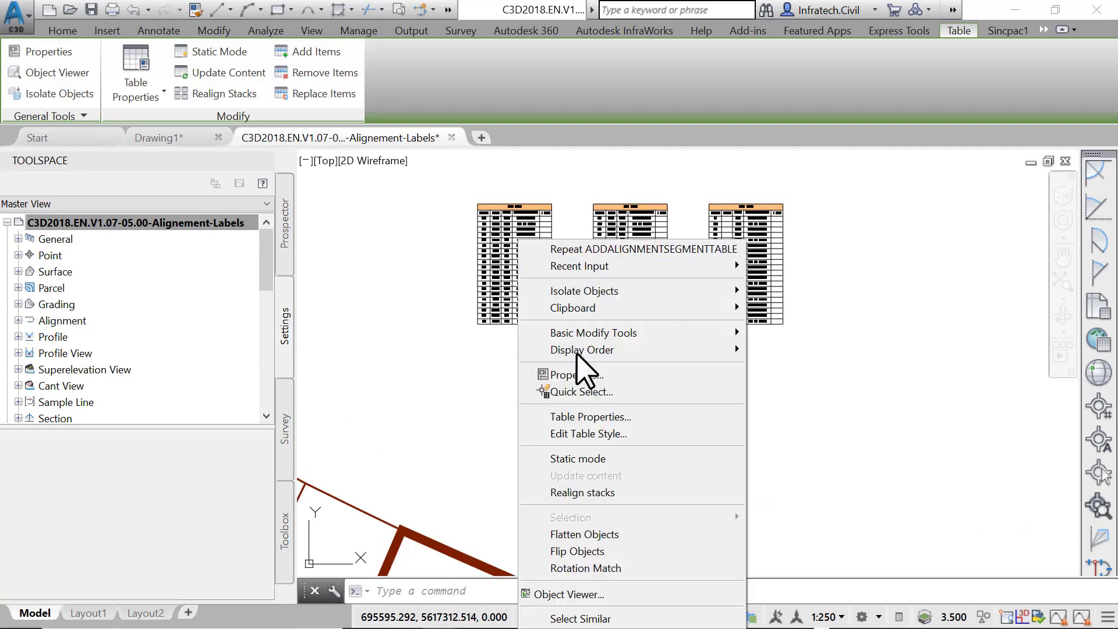
left_click(624, 440)
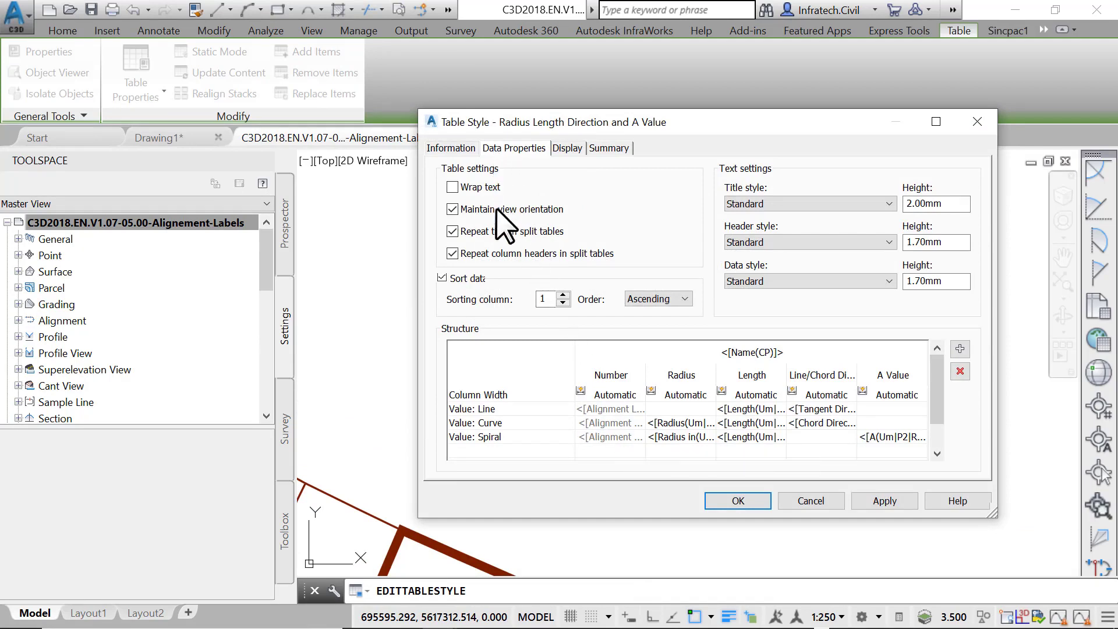
left_click(444, 278)
left_click(444, 278)
left_click(645, 302)
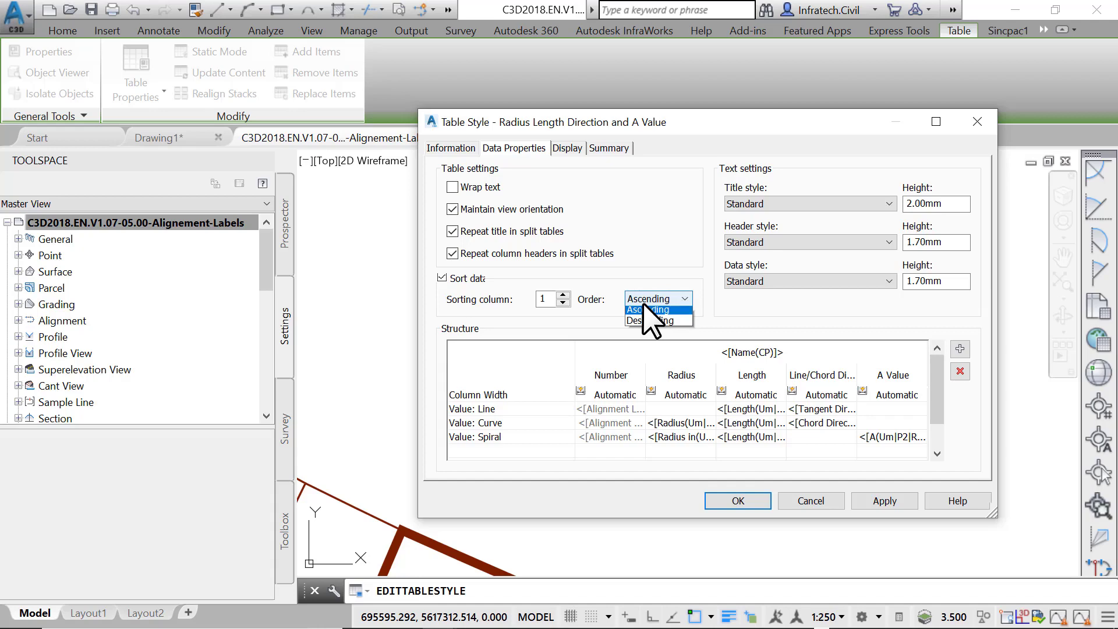
left_click(645, 309)
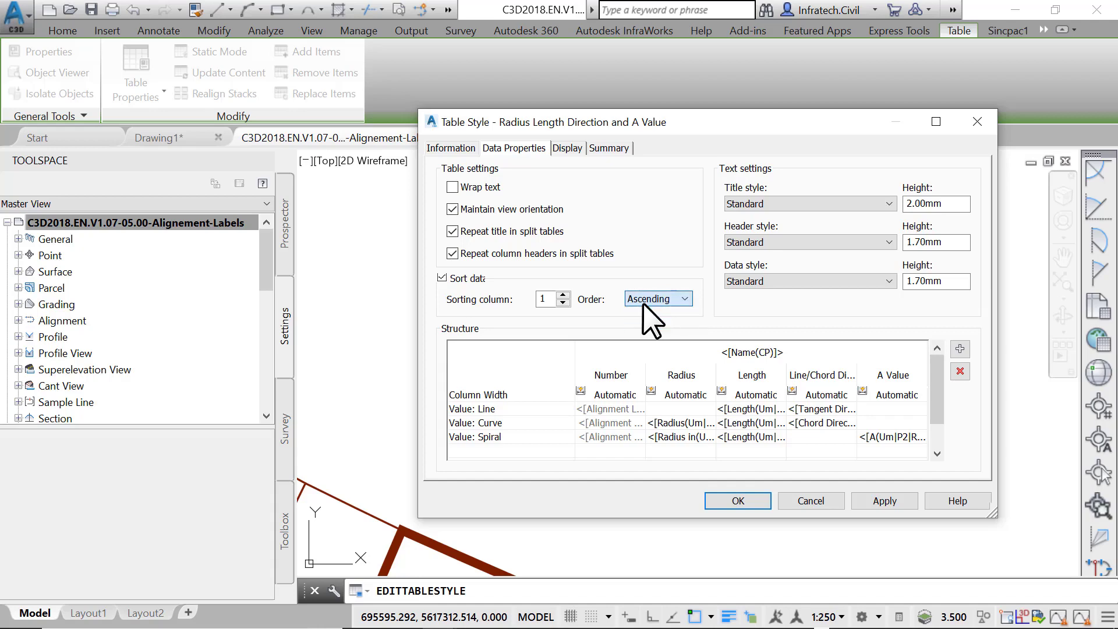
left_click(735, 496)
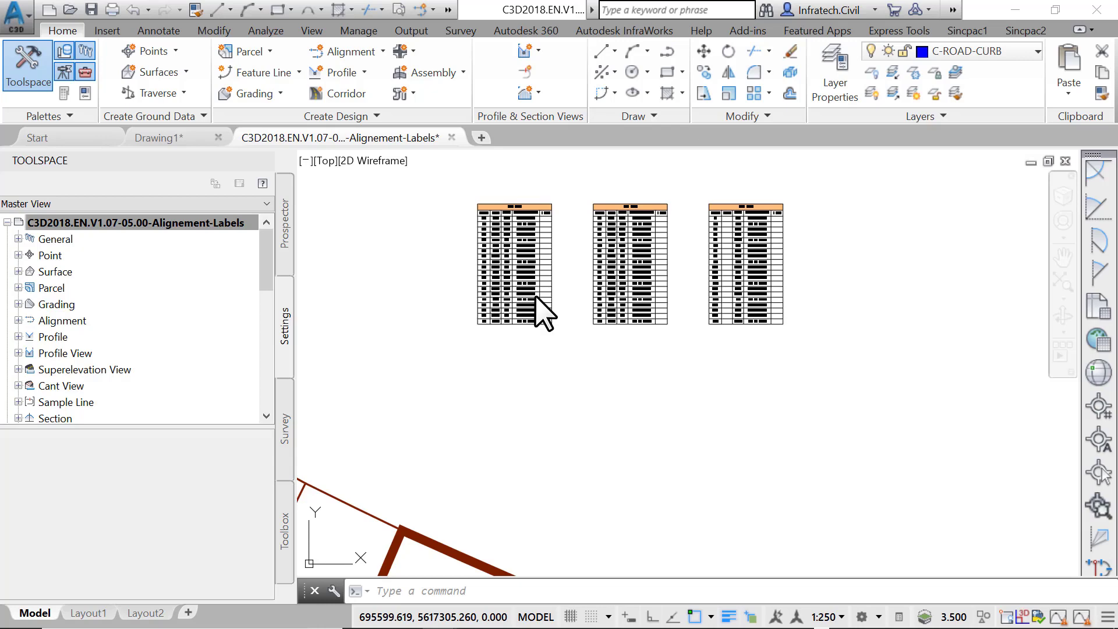
Step: Start renumbering the tags of the Rose Drive alignment segments
scroll(535, 297, "down", 5)
scroll(563, 411, "up", 5)
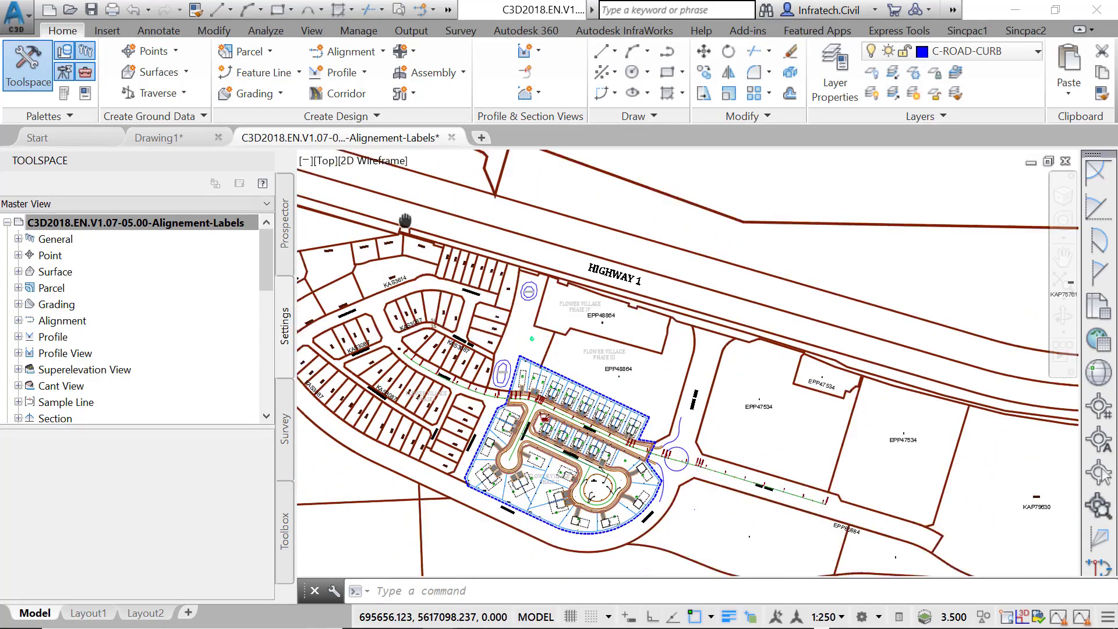
scroll(563, 411, "up", 8)
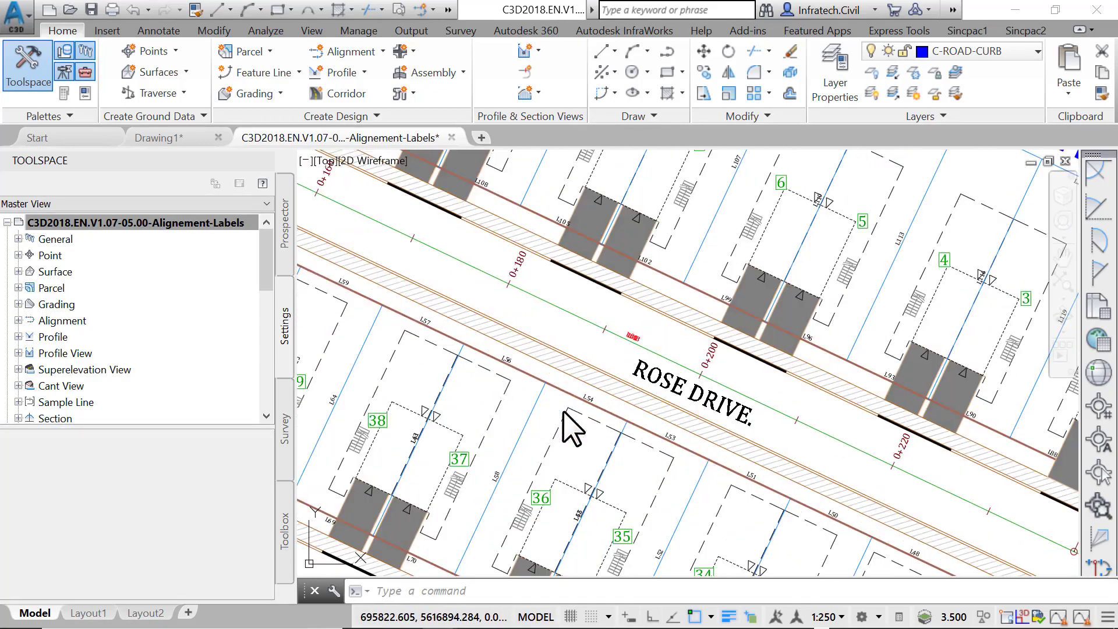
left_click(522, 290)
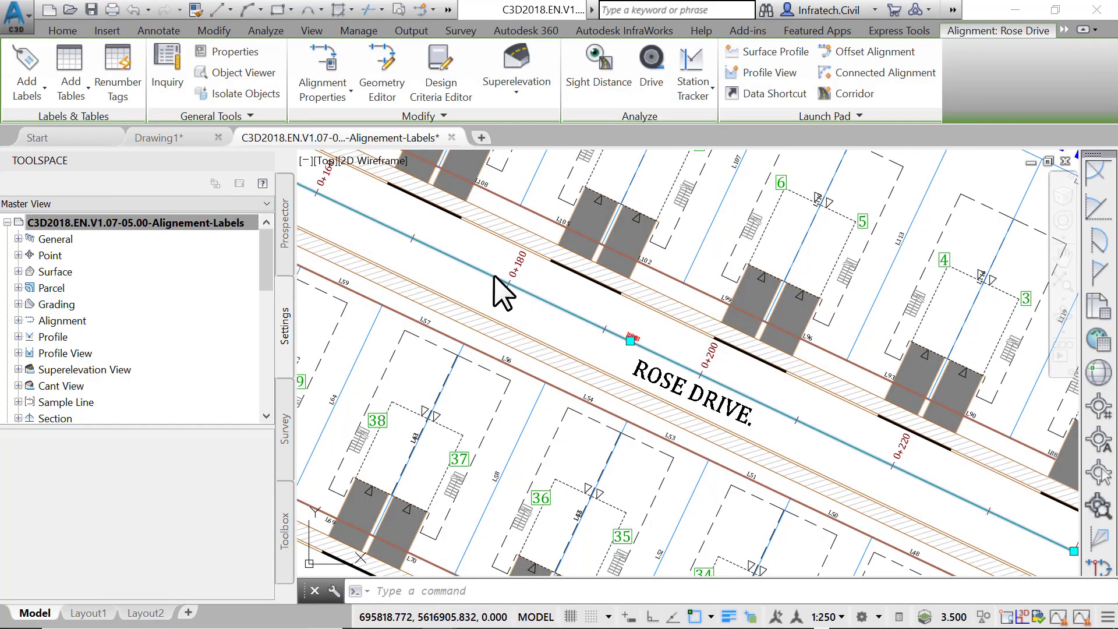
left_click(118, 82)
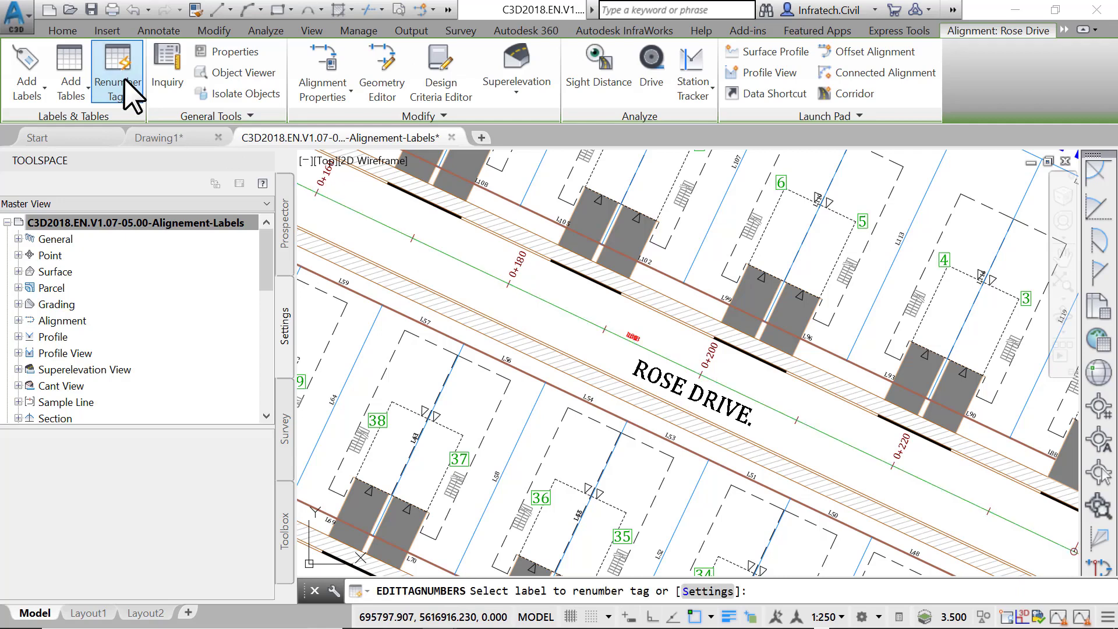